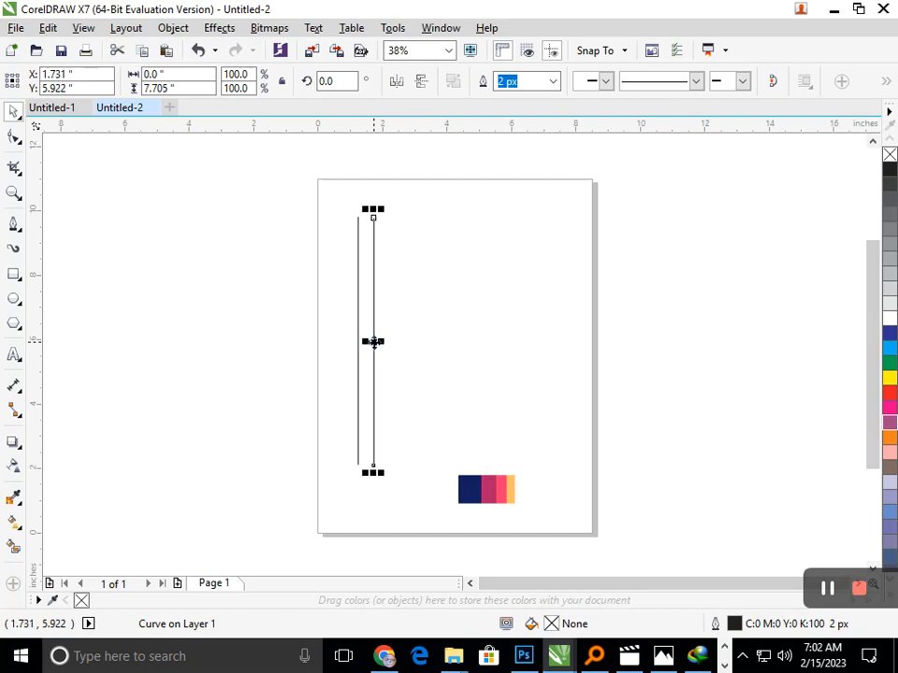
Repeat the offset duplication of the vertical line until the page holds ten evenly spaced vertical lines
{"action": "key", "text": "ctrl+r"}
{"action": "key", "text": "ctrl+r"}
{"action": "key", "text": "ctrl+r"}
{"action": "key", "text": "ctrl+r"}
{"action": "key", "text": "ctrl+r"}
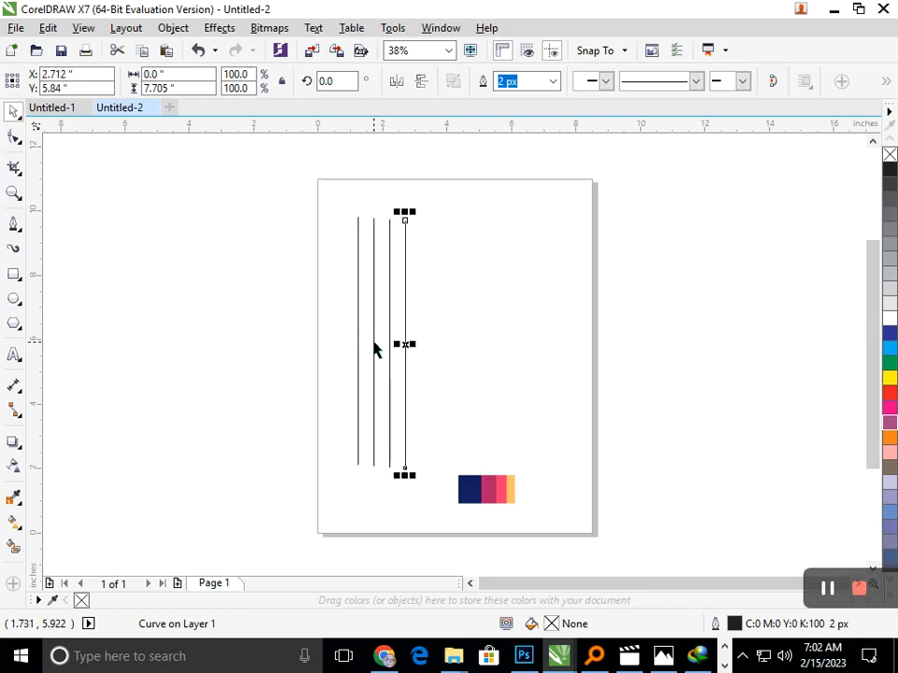
{"action": "key", "text": "ctrl+r"}
{"action": "key", "text": "ctrl+r"}
{"action": "key", "text": "ctrl+r"}
Select all ten vertical lines and stretch them to about 5.36 inches wide and 9.45 inches high
{"action": "left_click_drag", "start_coordinate": [312, 183], "coordinate": [588, 502]}
{"action": "left_click", "coordinate": [502, 374]}
{"action": "mouse_move", "coordinate": [510, 347]}
{"action": "left_mouse_down"}
{"action": "mouse_move", "coordinate": [513, 333]}
{"action": "mouse_move", "coordinate": [516, 340]}
{"action": "left_mouse_up"}
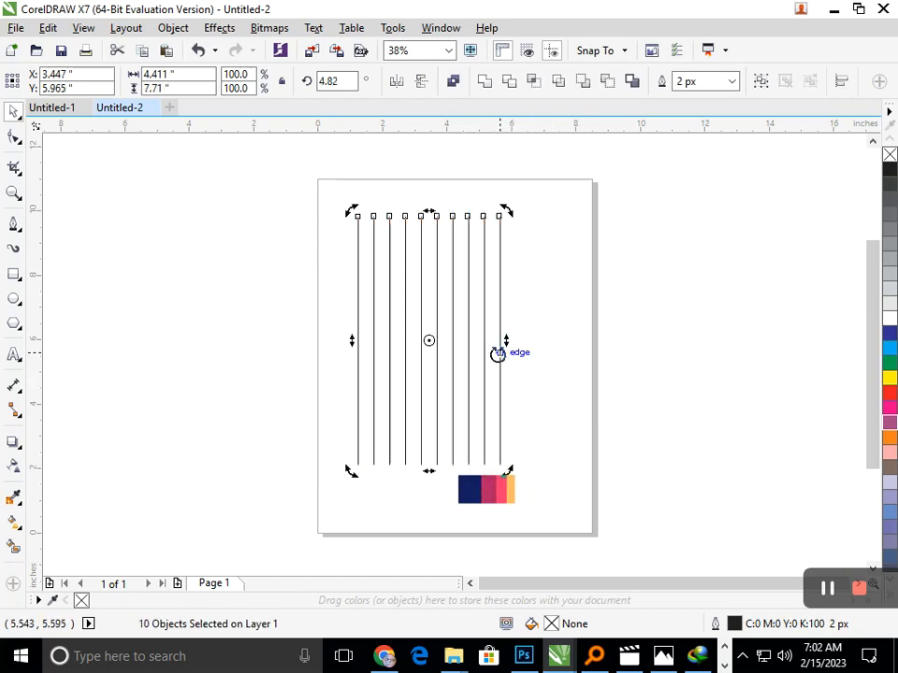
{"action": "left_click", "coordinate": [498, 353]}
{"action": "left_click_drag", "start_coordinate": [505, 340], "coordinate": [536, 340]}
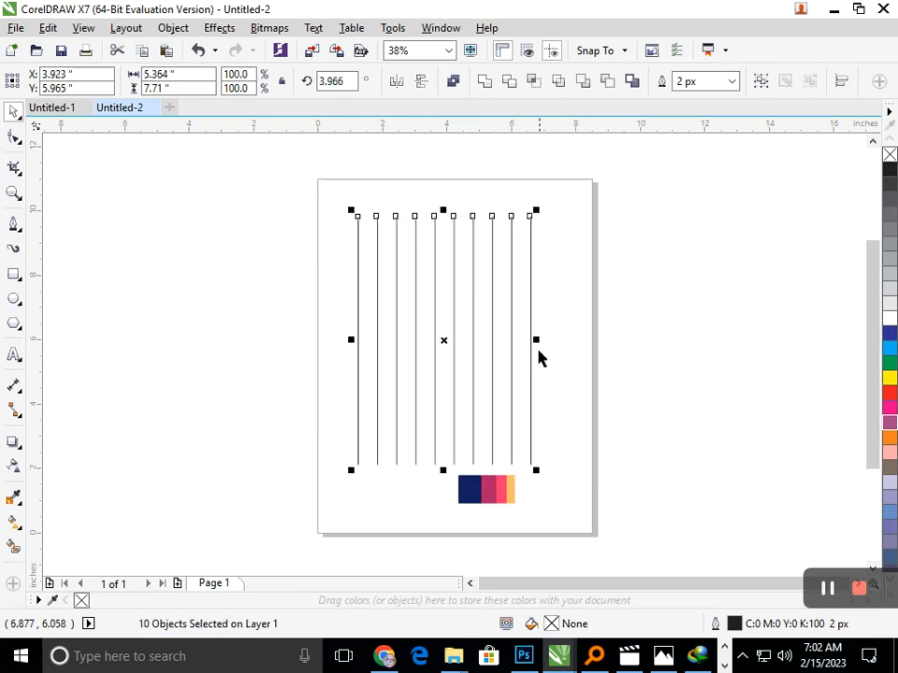
{"action": "left_click_drag", "start_coordinate": [443, 477], "coordinate": [443, 527]}
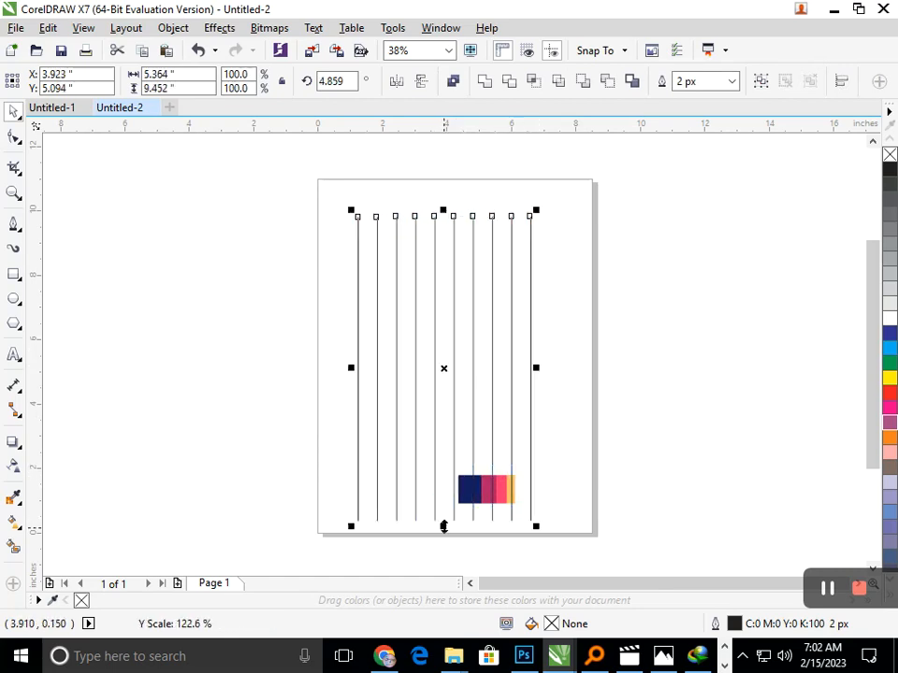
Create a copy of the ten lines rotated by 60 degrees over the vertical ones
{"action": "left_click", "coordinate": [529, 394]}
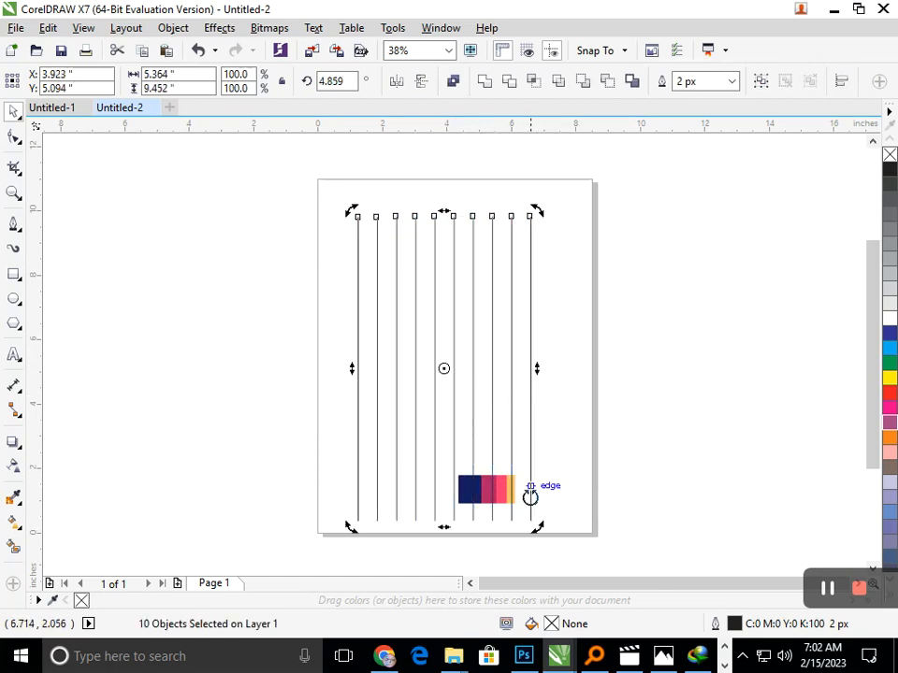
{"action": "left_click", "coordinate": [539, 531]}
{"action": "left_click_drag", "start_coordinate": [352, 81], "coordinate": [190, 72]}
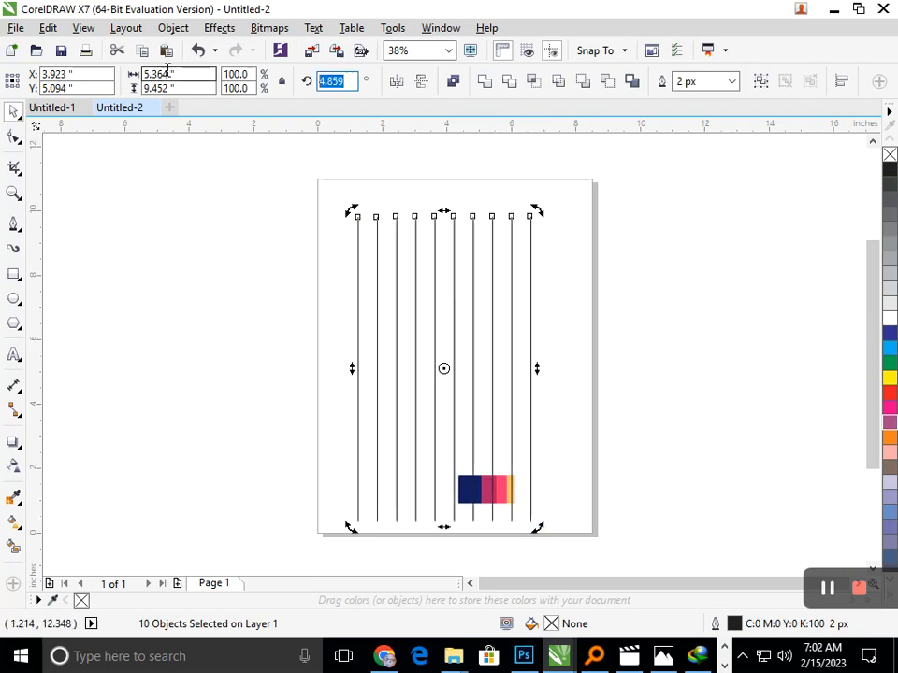
{"action": "type", "text": "9.8"}
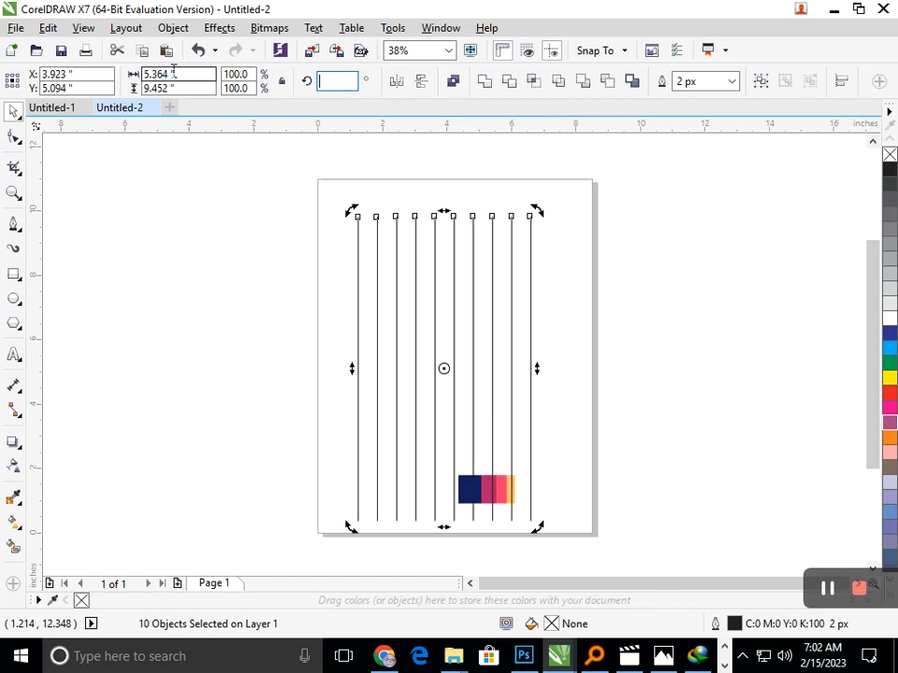
{"action": "type", "text": "0"}
{"action": "key", "text": "Return"}
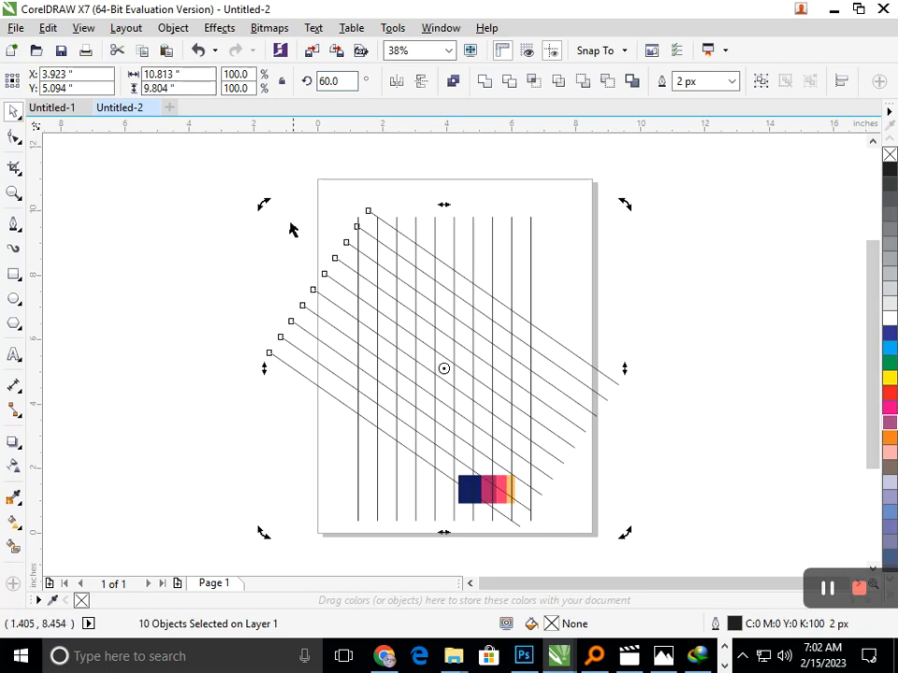
Add a further copy of the rotated lines at an angle of 300 degrees to complete the triangular grid
{"action": "double_click", "coordinate": [348, 79]}
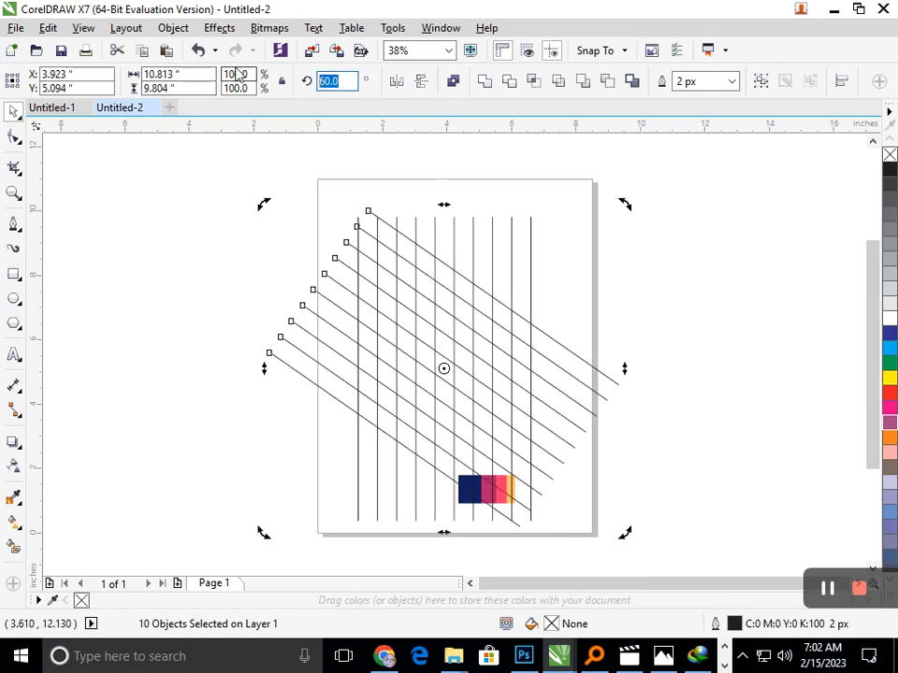
{"action": "type", "text": "-5"}
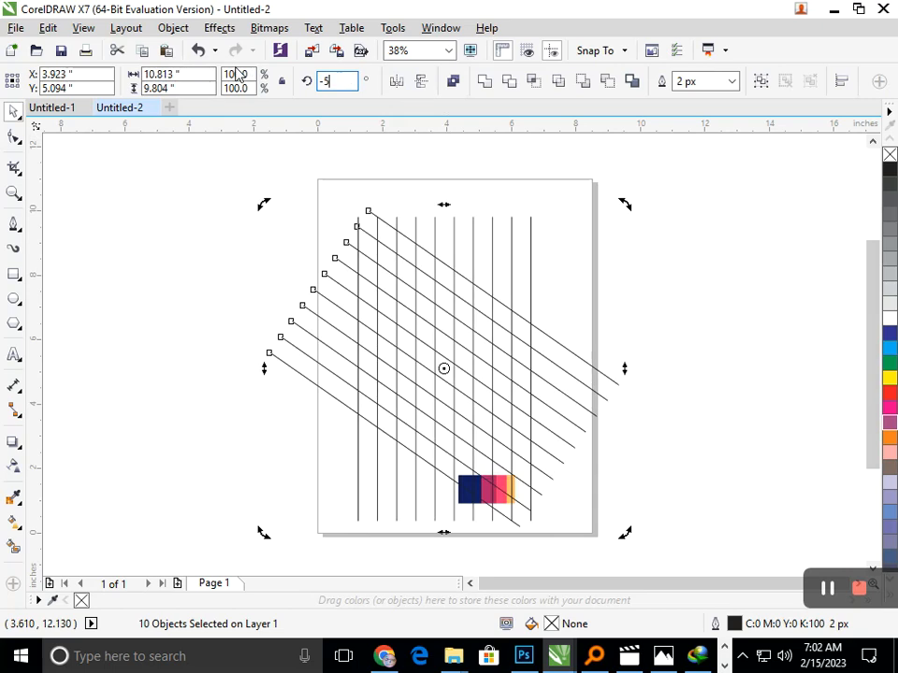
{"action": "type", "text": "00"}
{"action": "key", "text": "Return"}
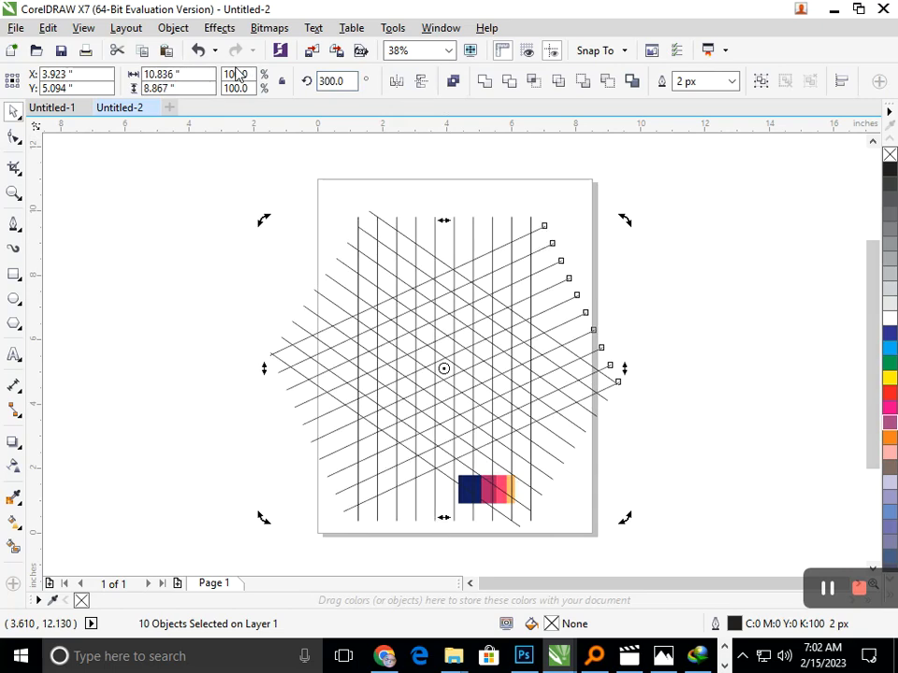
Use Virtual Segment Delete to clear the middle diagonal segments between the first and second vertical lines of the grid
{"action": "left_click", "coordinate": [17, 195]}
{"action": "left_click", "coordinate": [19, 172]}
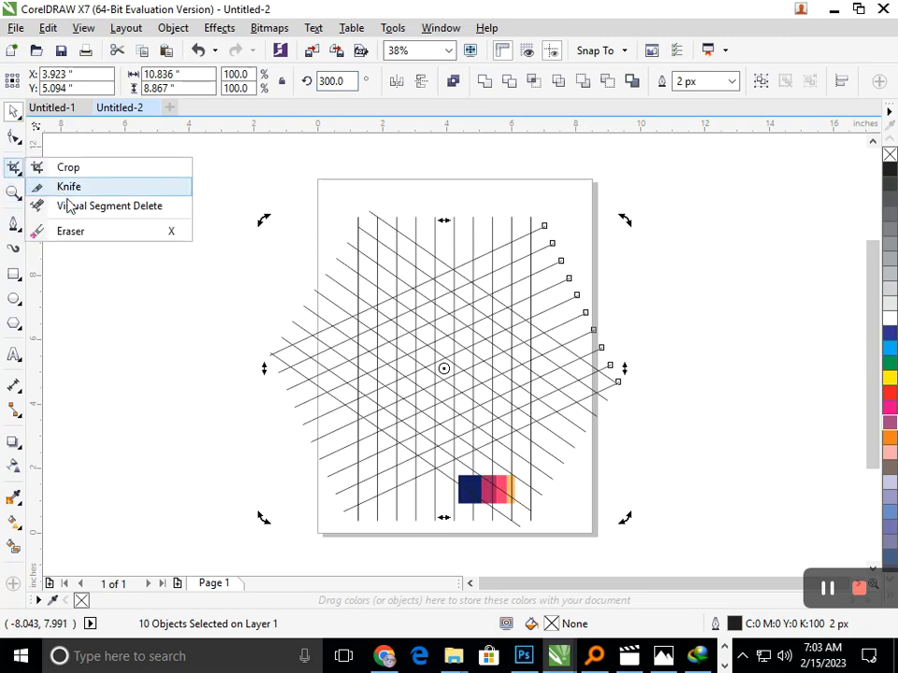
{"action": "left_click", "coordinate": [68, 186]}
{"action": "mouse_move", "coordinate": [381, 305]}
{"action": "left_mouse_down"}
{"action": "mouse_move", "coordinate": [367, 327]}
{"action": "mouse_move", "coordinate": [379, 401]}
{"action": "left_mouse_up"}
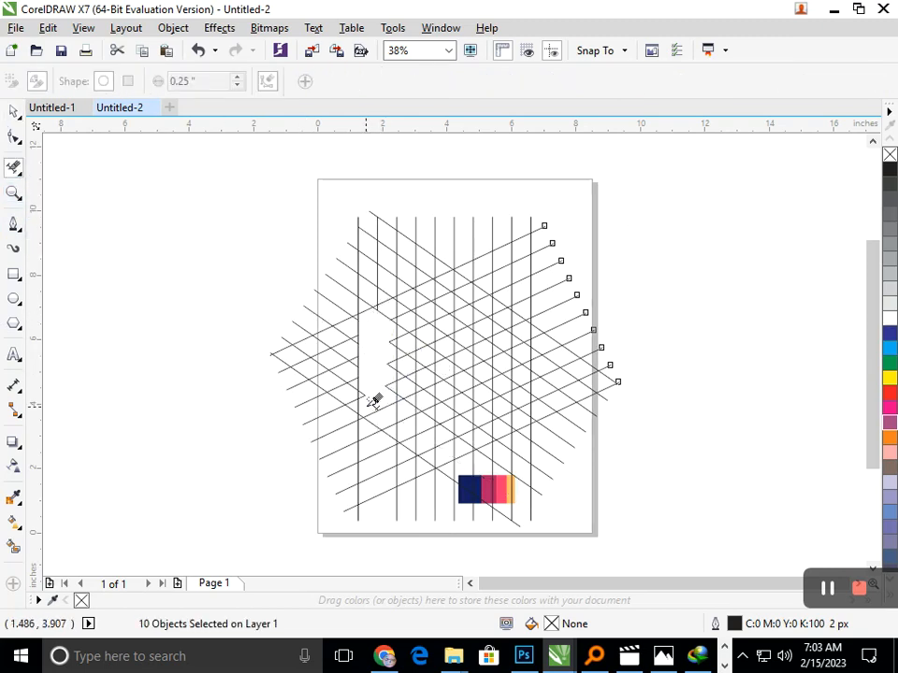
{"action": "key", "text": "ctrl+z"}
{"action": "key", "text": "F2"}
{"action": "left_click_drag", "start_coordinate": [314, 284], "coordinate": [454, 459]}
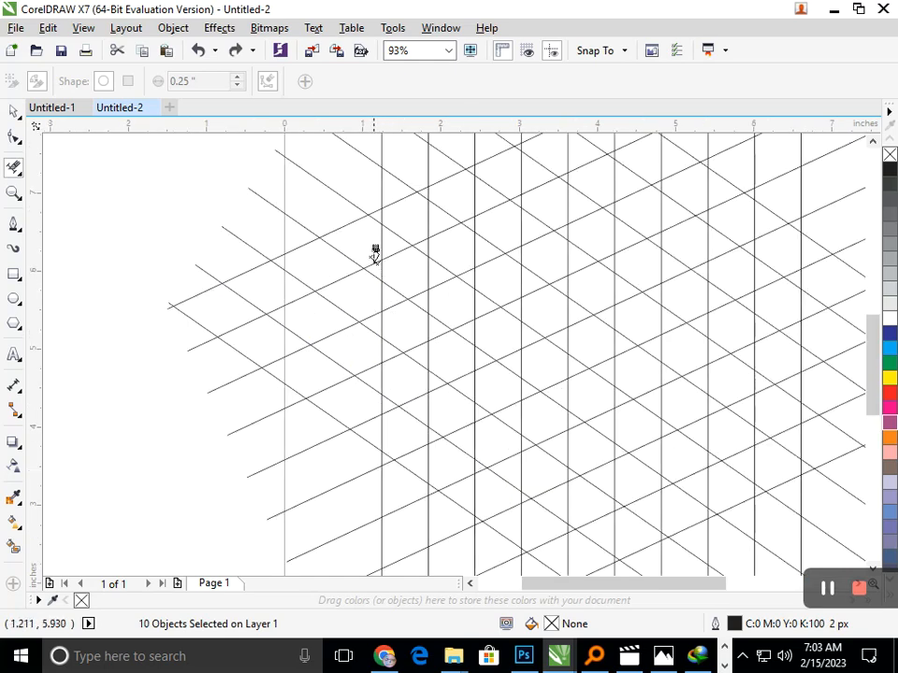
{"action": "key", "text": "F3"}
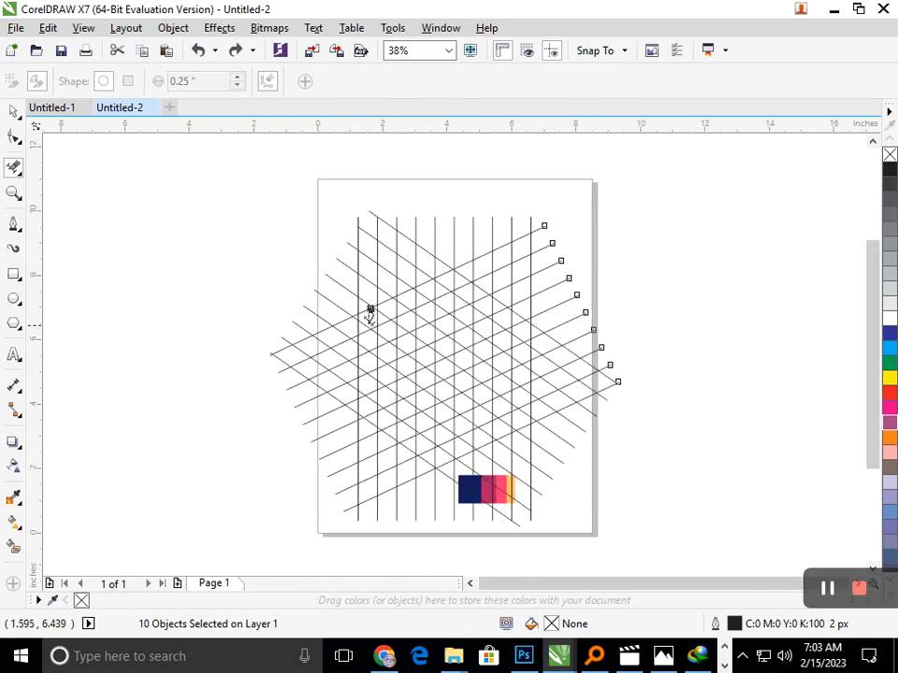
{"action": "key", "text": "ctrl+z"}
{"action": "left_click_drag", "start_coordinate": [366, 340], "coordinate": [366, 381]}
{"action": "left_click_drag", "start_coordinate": [379, 316], "coordinate": [374, 358]}
{"action": "key", "text": "ctrl+z"}
{"action": "key", "text": "ctrl+z"}
{"action": "left_click_drag", "start_coordinate": [374, 312], "coordinate": [380, 356]}
{"action": "key", "text": "ctrl+z"}
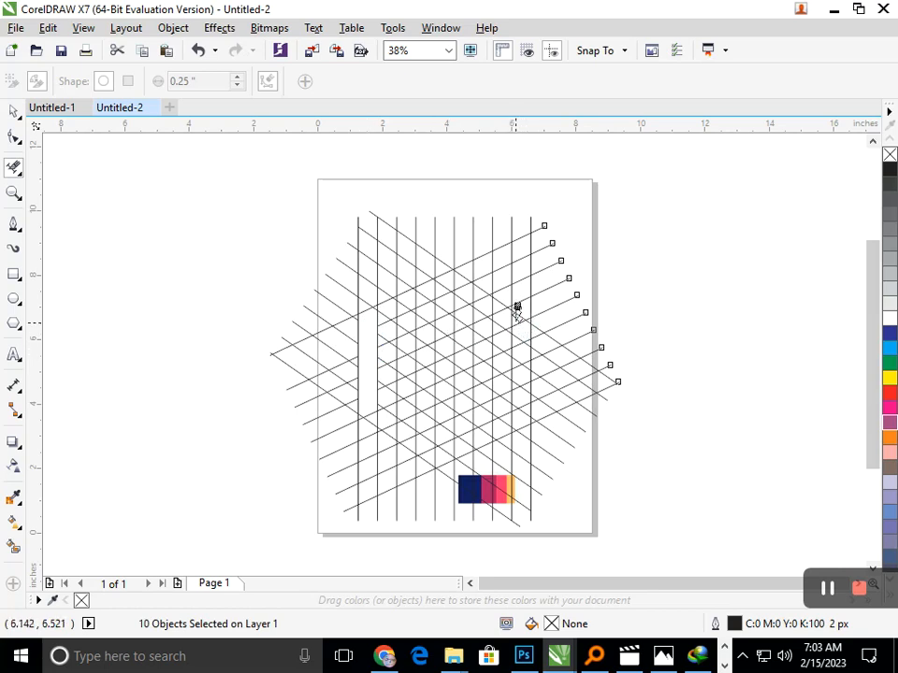
Clear the middle diagonal segments between the last two vertical lines, leaving an open strip with slanted ends
{"action": "scroll", "coordinate": [551, 356], "scroll_direction": "up", "scroll_amount": 4}
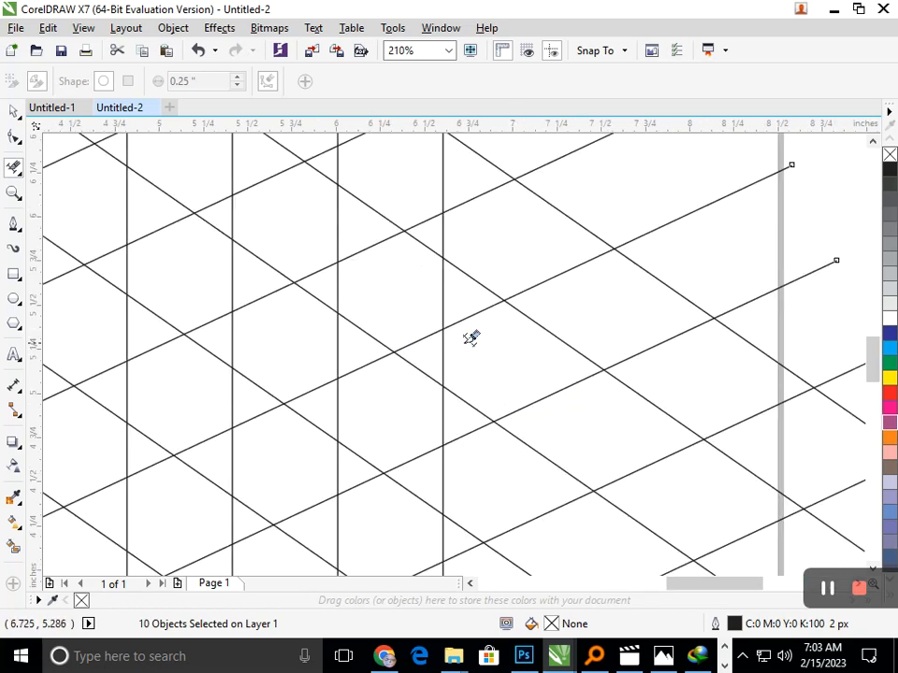
{"action": "left_click_drag", "start_coordinate": [406, 215], "coordinate": [393, 271]}
{"action": "left_click_drag", "start_coordinate": [368, 281], "coordinate": [374, 508]}
{"action": "scroll", "coordinate": [431, 446], "scroll_direction": "down", "scroll_amount": 4}
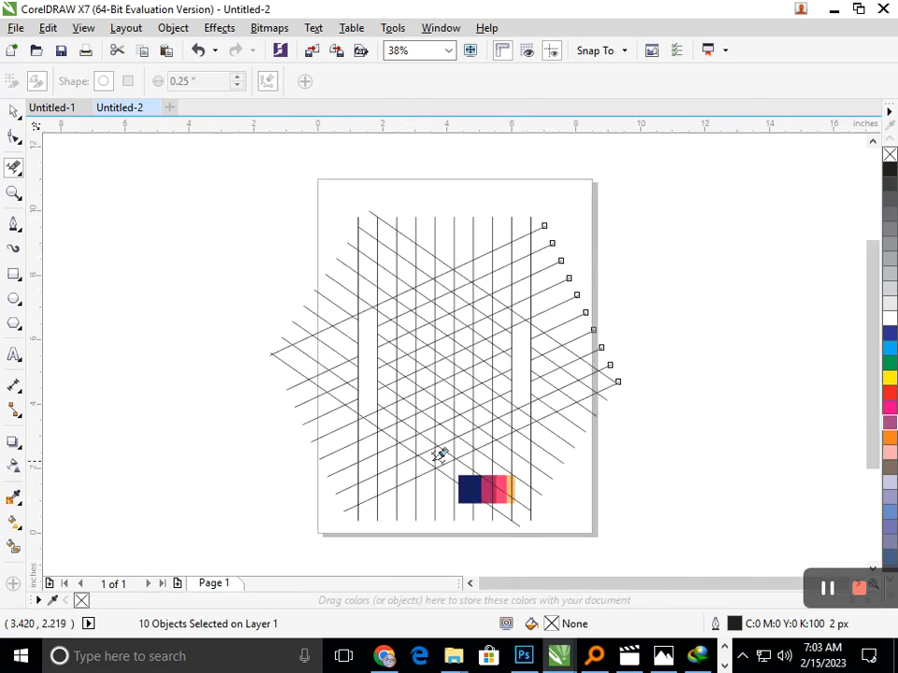
{"action": "scroll", "coordinate": [616, 486], "scroll_direction": "up", "scroll_amount": 3}
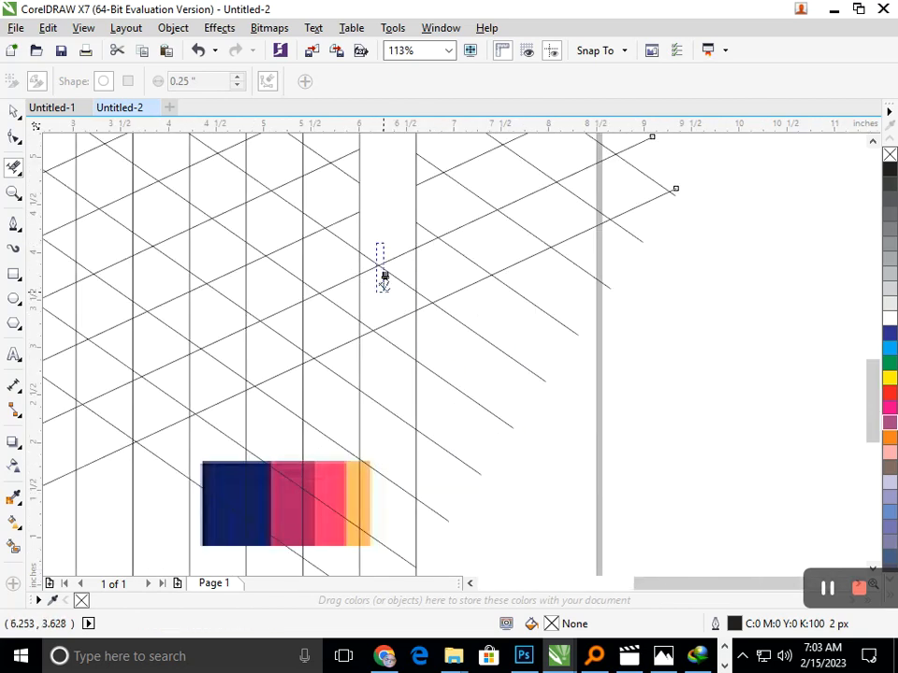
{"action": "scroll", "coordinate": [454, 324], "scroll_direction": "down", "scroll_amount": 3}
{"action": "scroll", "coordinate": [531, 317], "scroll_direction": "up", "scroll_amount": 4}
{"action": "scroll", "coordinate": [341, 334], "scroll_direction": "down", "scroll_amount": 4}
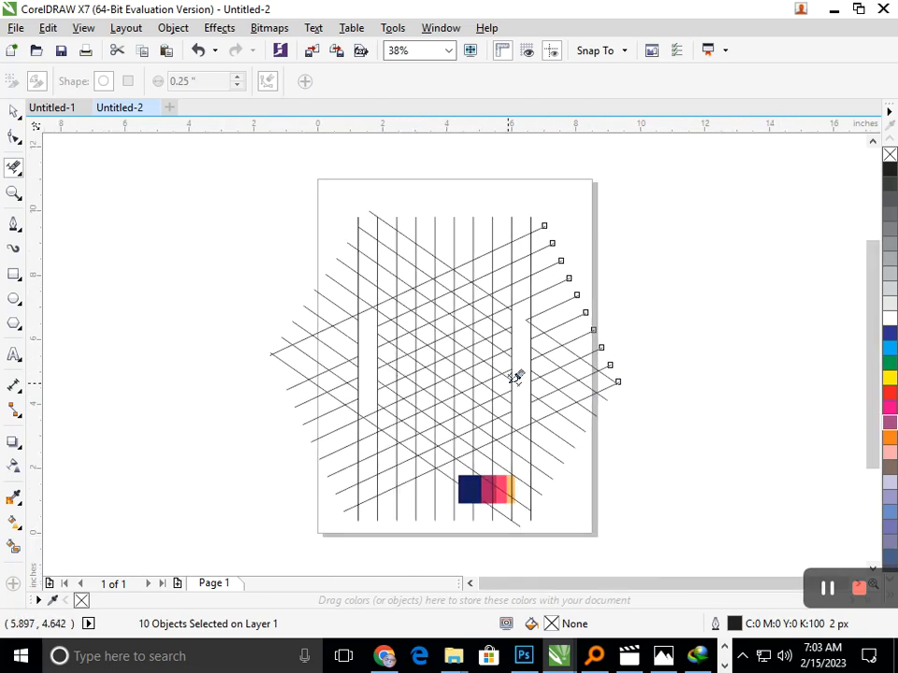
{"action": "scroll", "coordinate": [436, 290], "scroll_direction": "up", "scroll_amount": 4}
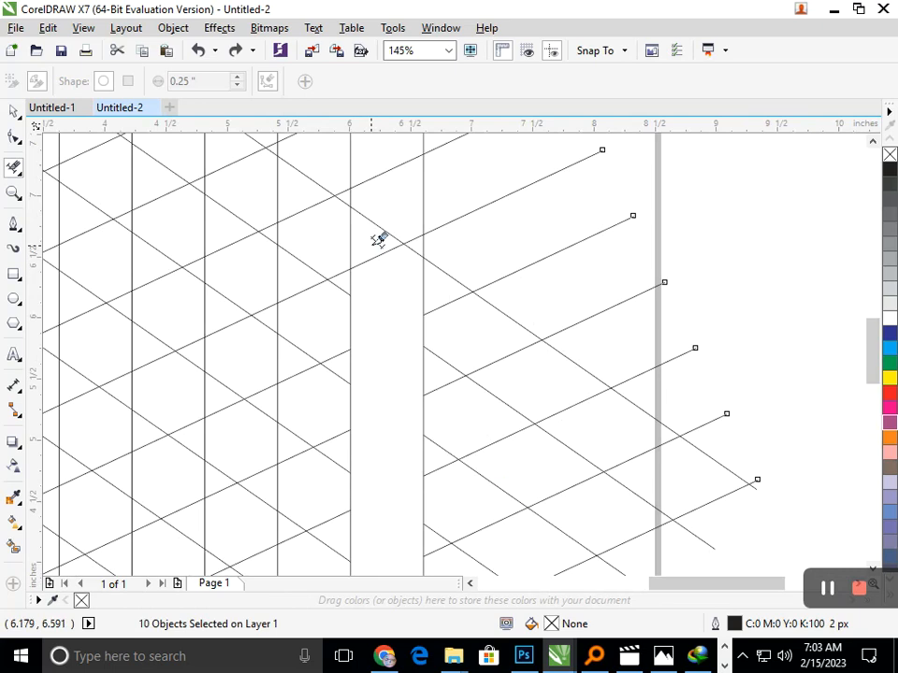
{"action": "scroll", "coordinate": [292, 293], "scroll_direction": "down", "scroll_amount": 4}
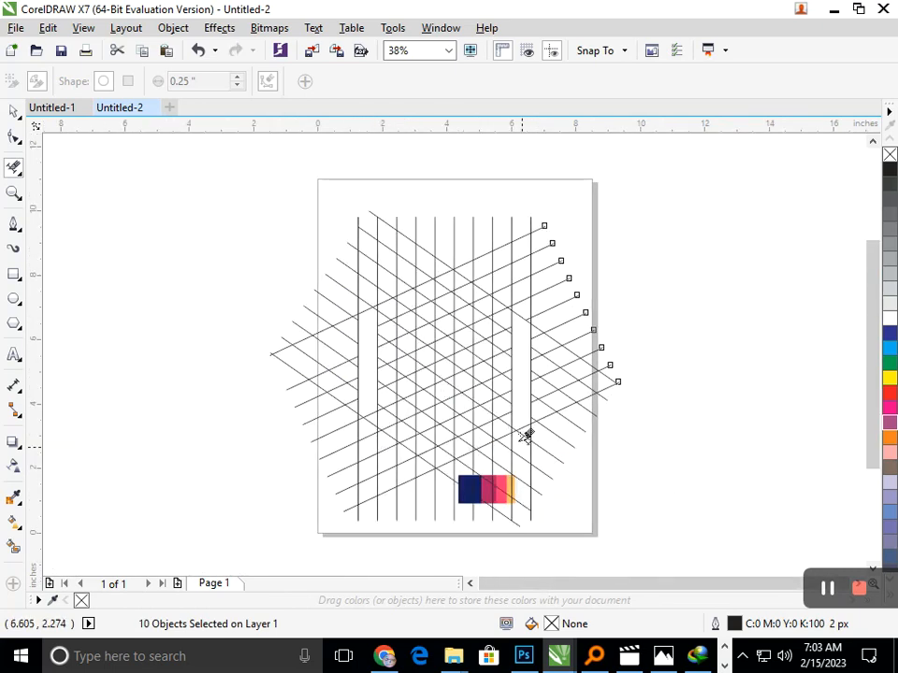
{"action": "scroll", "coordinate": [497, 427], "scroll_direction": "up", "scroll_amount": 5}
{"action": "scroll", "coordinate": [434, 401], "scroll_direction": "down", "scroll_amount": 5}
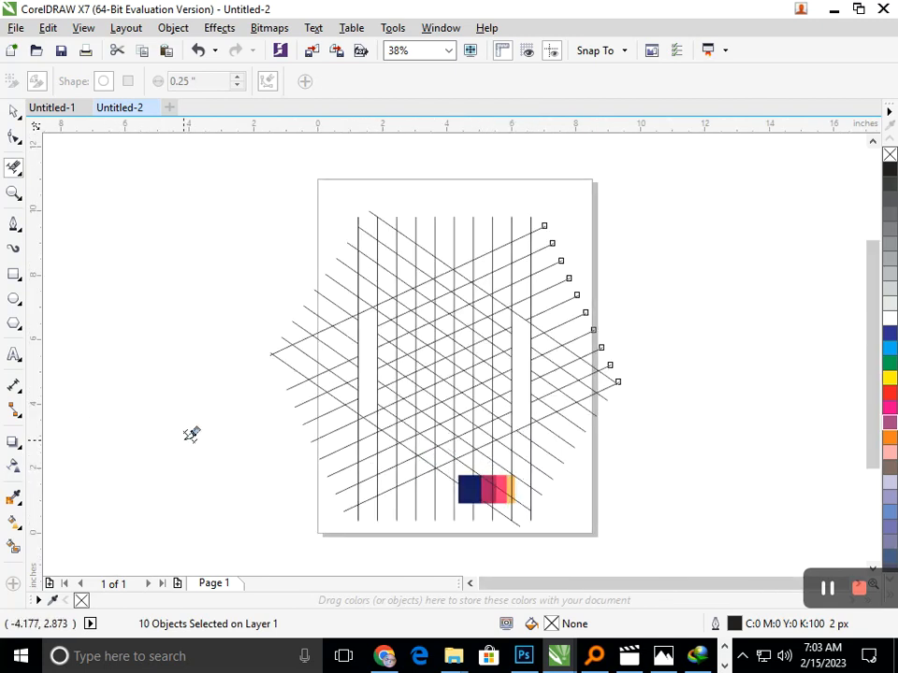
Smart Fill both cleared strips with blue and a 2 px outline
{"action": "left_click", "coordinate": [14, 545]}
{"action": "left_click", "coordinate": [369, 373]}
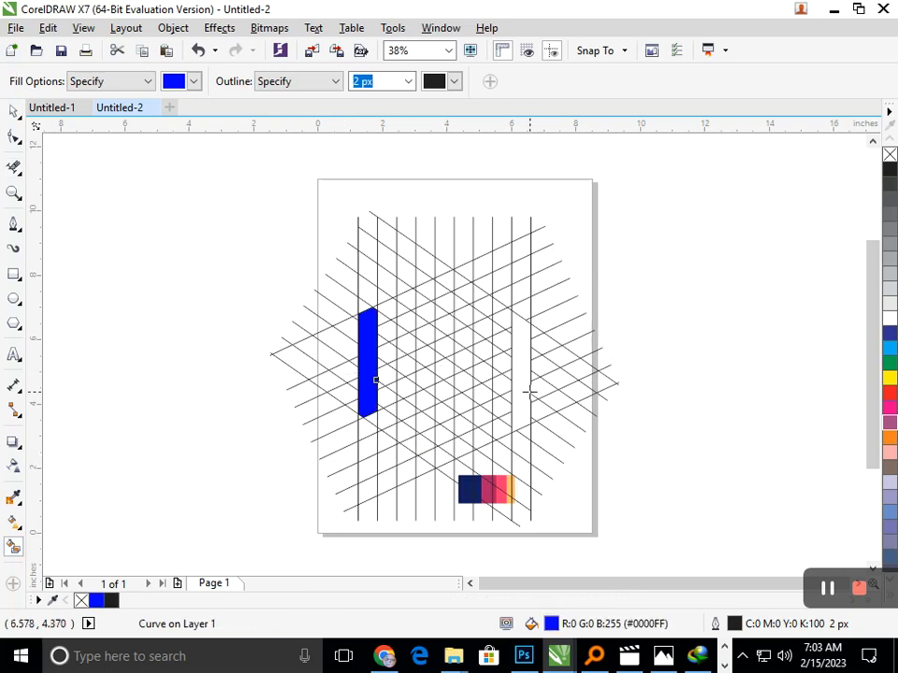
{"action": "left_click", "coordinate": [526, 396]}
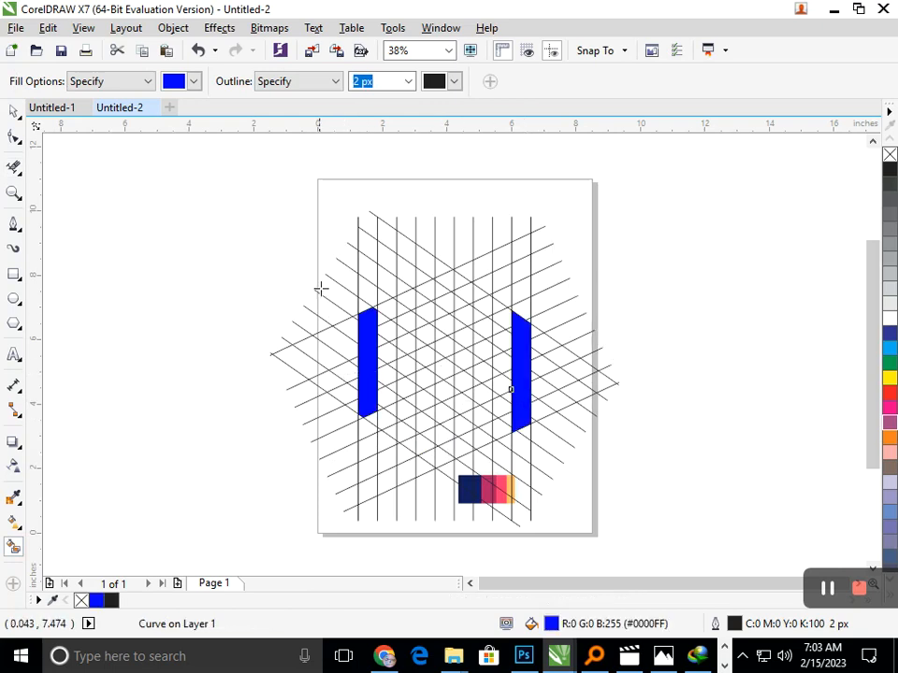
Delete the blue fill of the left strip and the stray corner segment at its upper end with Virtual Segment Delete
{"action": "key", "text": "F2"}
{"action": "left_click_drag", "start_coordinate": [357, 280], "coordinate": [460, 373]}
{"action": "left_click", "coordinate": [19, 197]}
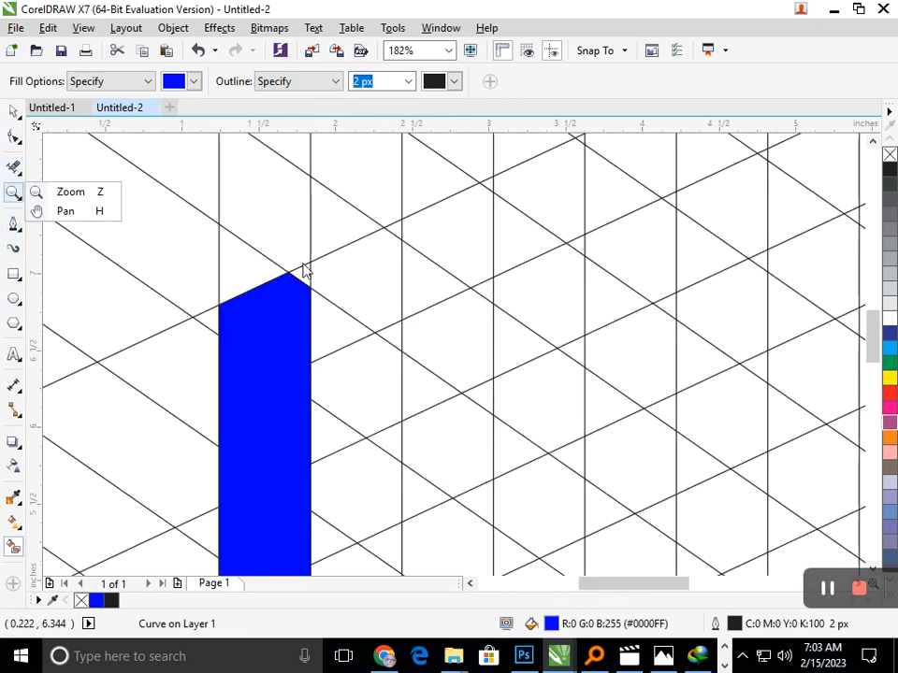
{"action": "left_click", "coordinate": [16, 170]}
{"action": "left_click", "coordinate": [67, 230]}
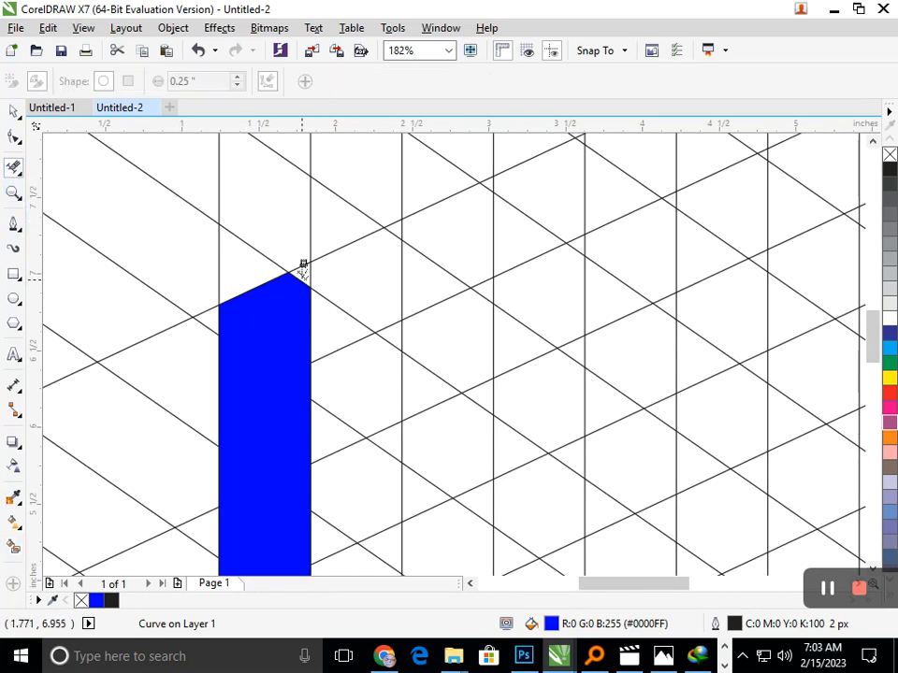
{"action": "left_click", "coordinate": [269, 367]}
{"action": "key", "text": "F2"}
{"action": "left_click_drag", "start_coordinate": [219, 353], "coordinate": [346, 454]}
{"action": "key", "text": "F3"}
{"action": "key", "text": "F2"}
{"action": "left_click_drag", "start_coordinate": [349, 391], "coordinate": [396, 449]}
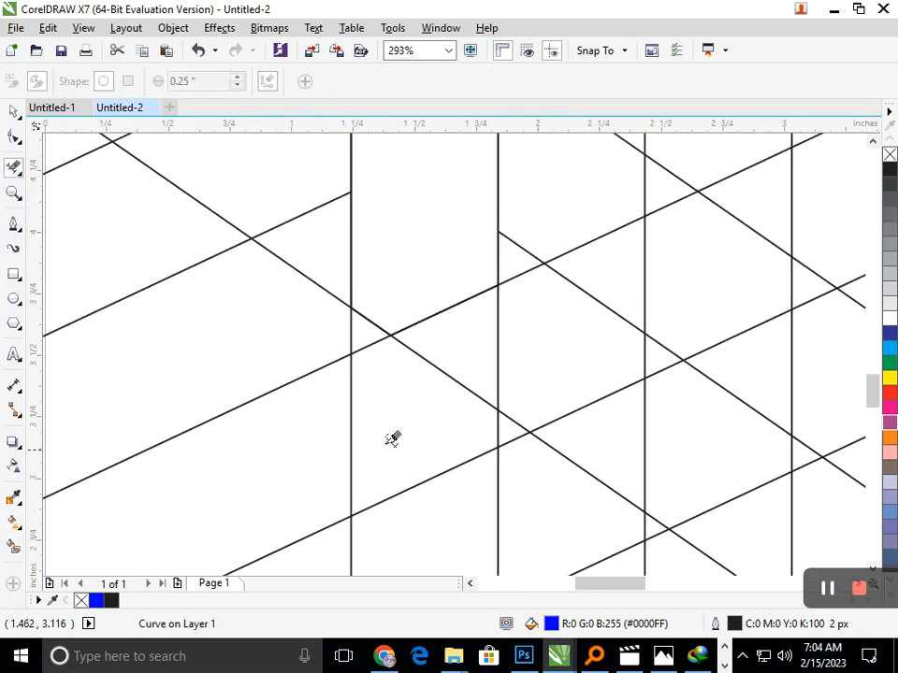
{"action": "key", "text": "F3"}
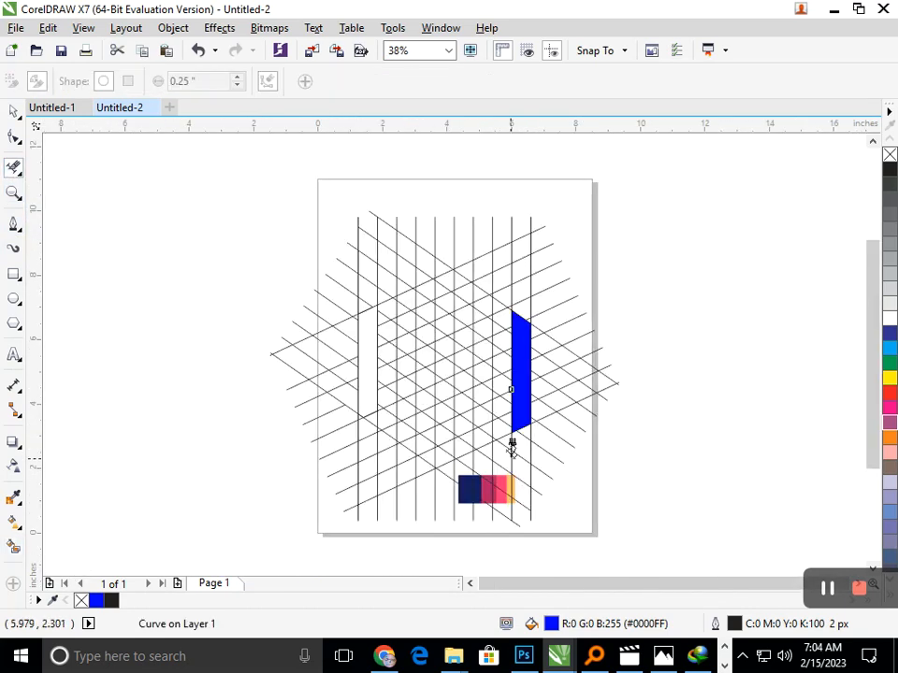
Try filling the left strip with blue again and check its lower end
{"action": "left_click", "coordinate": [14, 546]}
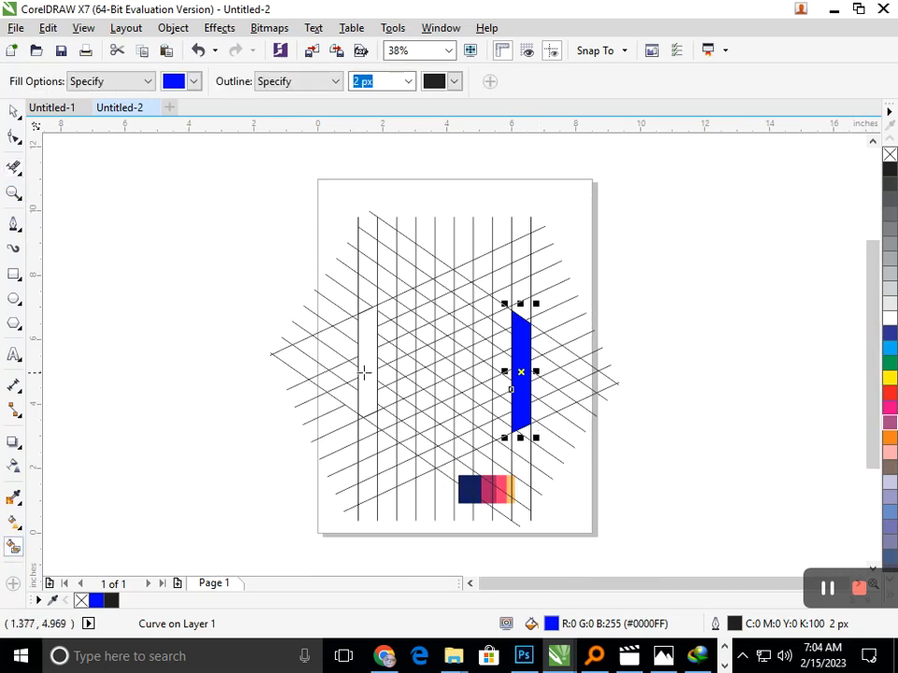
{"action": "left_click", "coordinate": [361, 372]}
{"action": "key", "text": "F2"}
{"action": "left_click_drag", "start_coordinate": [332, 393], "coordinate": [412, 434]}
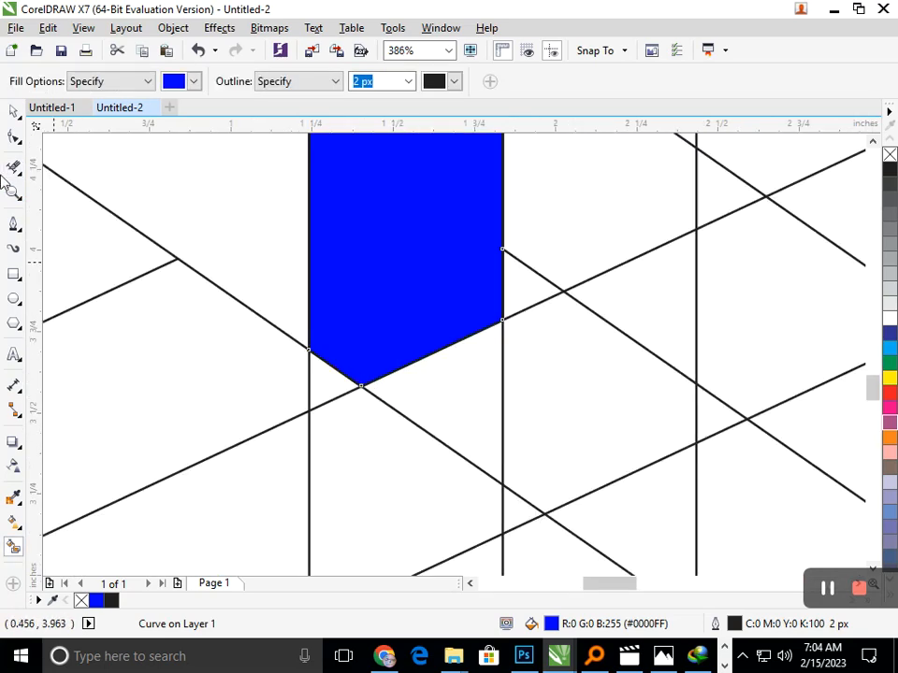
Delete the left strip's blue shape and the stray corner segment at its lower end with Virtual Segment Delete
{"action": "left_click", "coordinate": [16, 168]}
{"action": "left_click", "coordinate": [335, 366]}
{"action": "key", "text": "F2"}
{"action": "left_click_drag", "start_coordinate": [268, 340], "coordinate": [378, 386]}
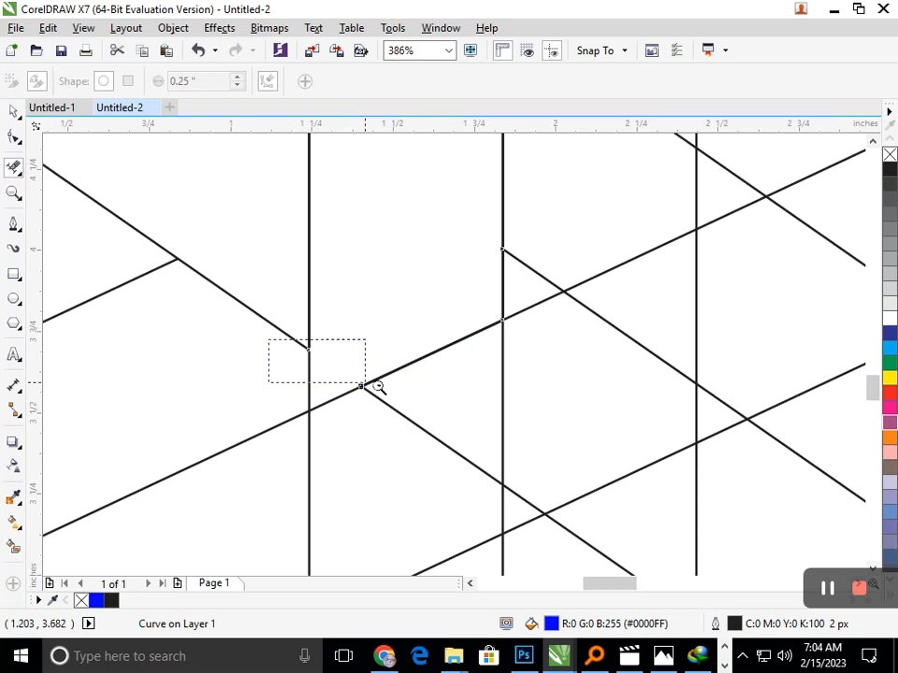
{"action": "key", "text": "F3"}
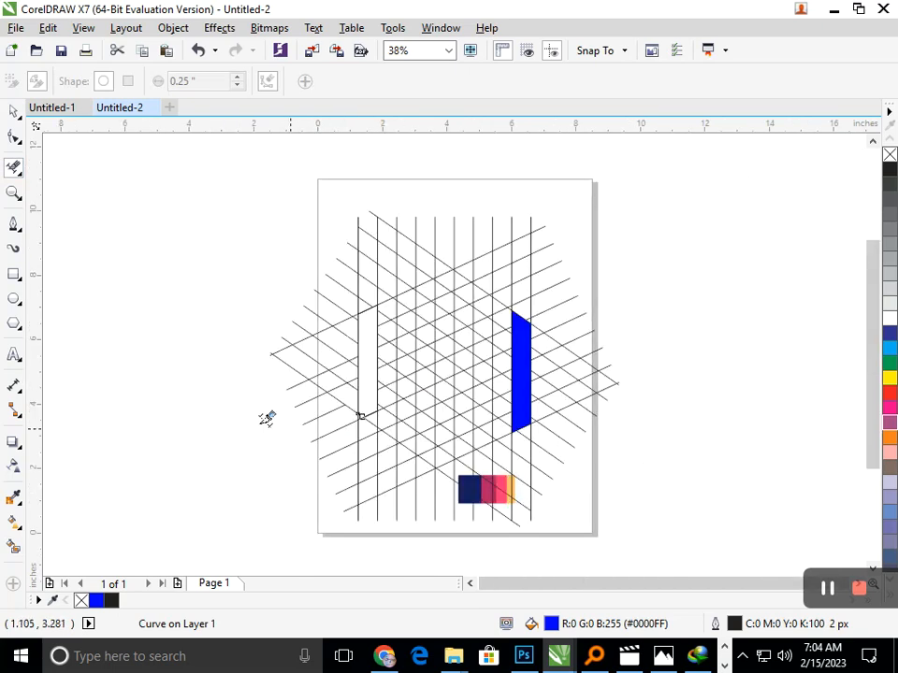
Smart Fill the cleaned left strip with blue and return to the Pick tool
{"action": "left_click", "coordinate": [15, 548]}
{"action": "left_click", "coordinate": [367, 374]}
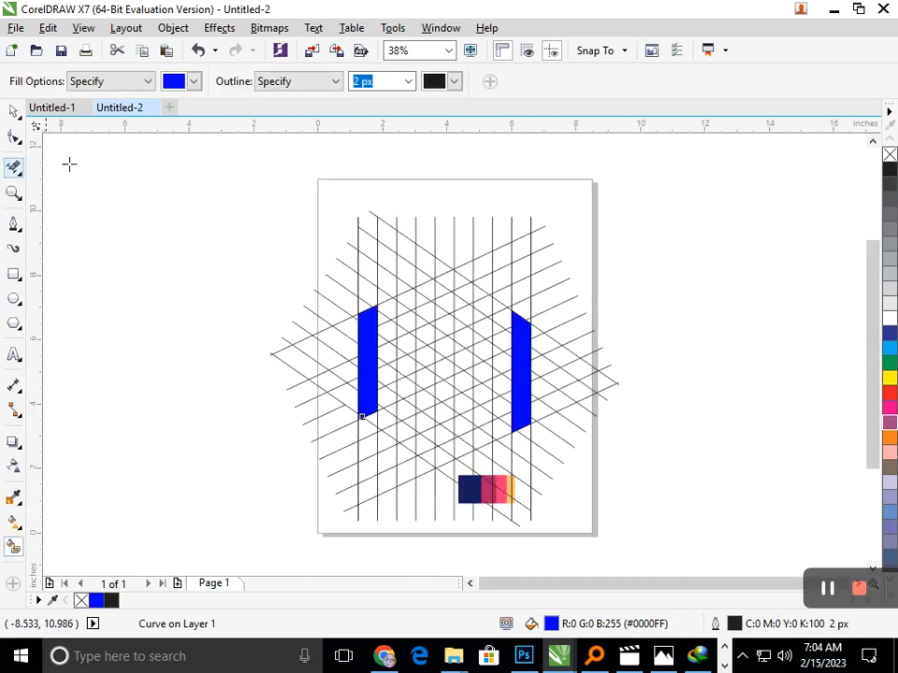
{"action": "left_click", "coordinate": [13, 111]}
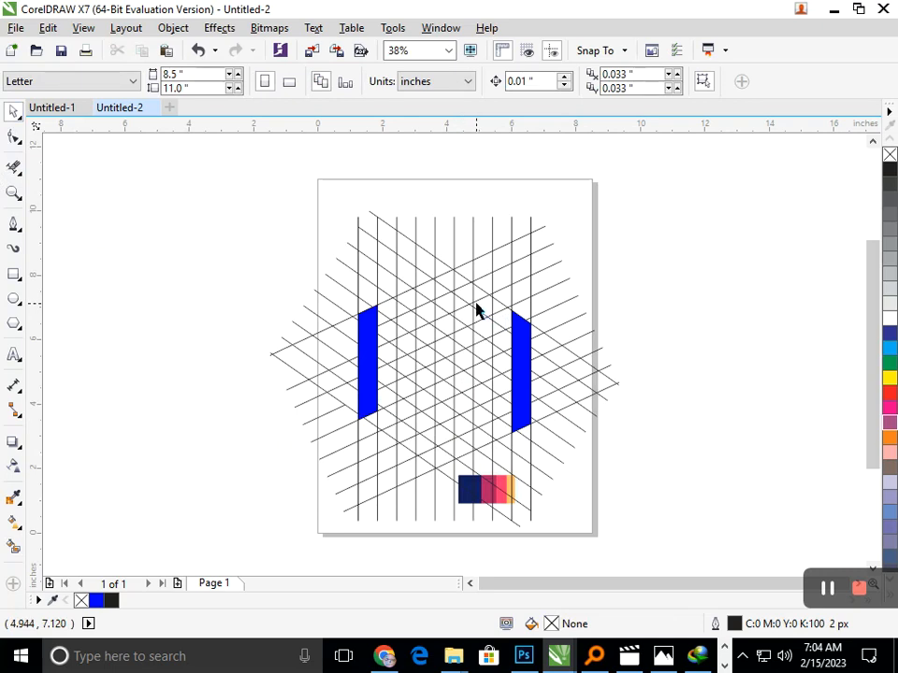
Move the colour swatch strip down to the page's lower edge, clear of the line grid
{"action": "left_click_drag", "start_coordinate": [478, 498], "coordinate": [447, 552]}
{"action": "key", "text": "ctrl+z"}
{"action": "left_click", "coordinate": [460, 482]}
Smart Fill the cells forming the peaked upper arm of the S between the two strips with blue
{"action": "left_click", "coordinate": [14, 546]}
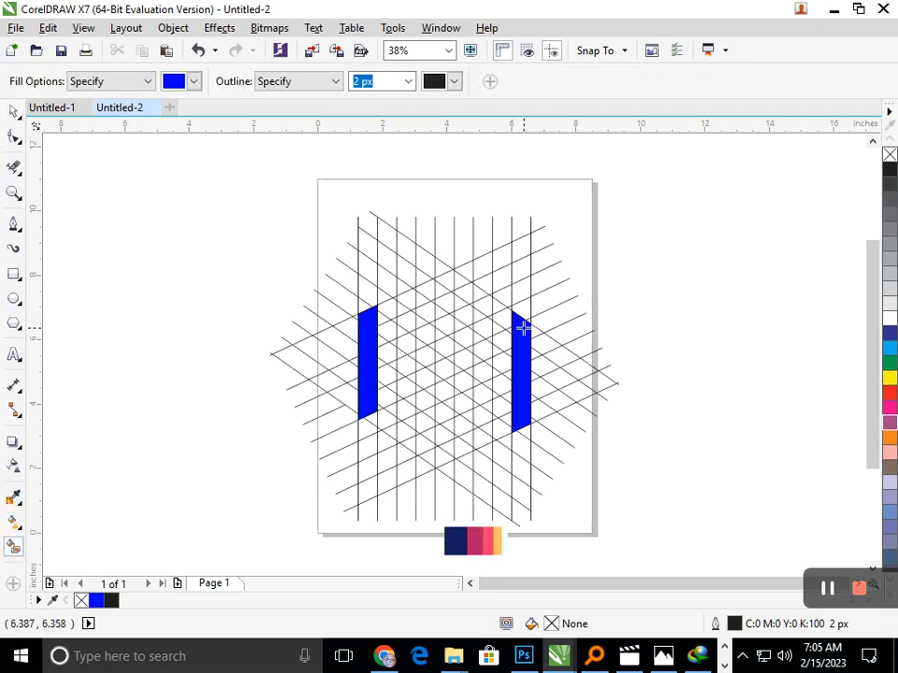
{"action": "left_click", "coordinate": [485, 305]}
{"action": "left_click", "coordinate": [475, 294]}
{"action": "left_click", "coordinate": [458, 280]}
{"action": "left_click", "coordinate": [445, 280]}
{"action": "left_click", "coordinate": [430, 290]}
{"action": "left_click", "coordinate": [439, 291]}
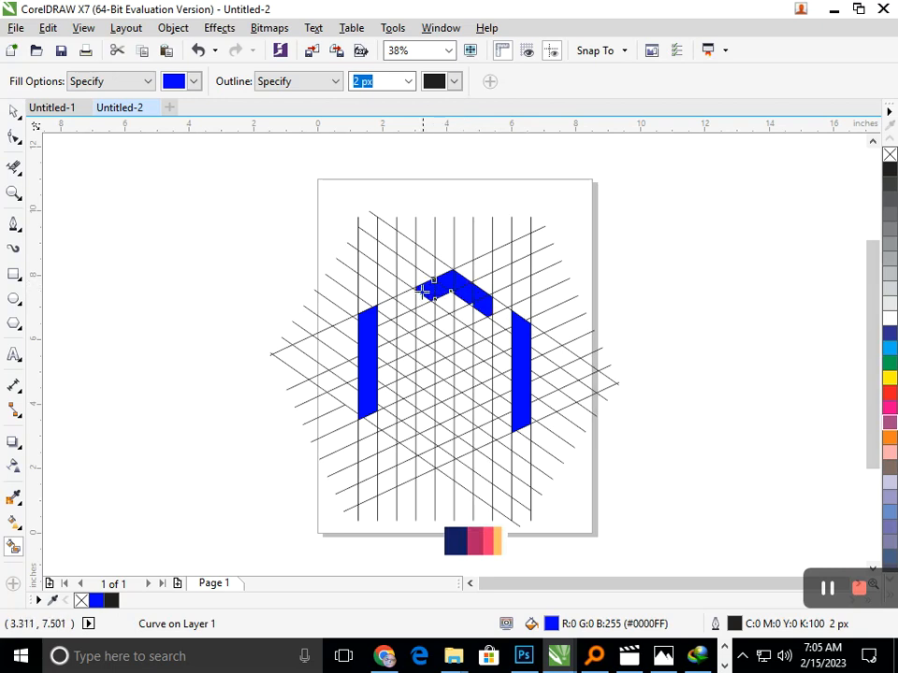
Smart Fill the S's upper-left side and the first cells of its central diagonal with blue
{"action": "left_click", "coordinate": [411, 300]}
{"action": "left_click", "coordinate": [407, 311]}
{"action": "left_click", "coordinate": [406, 320]}
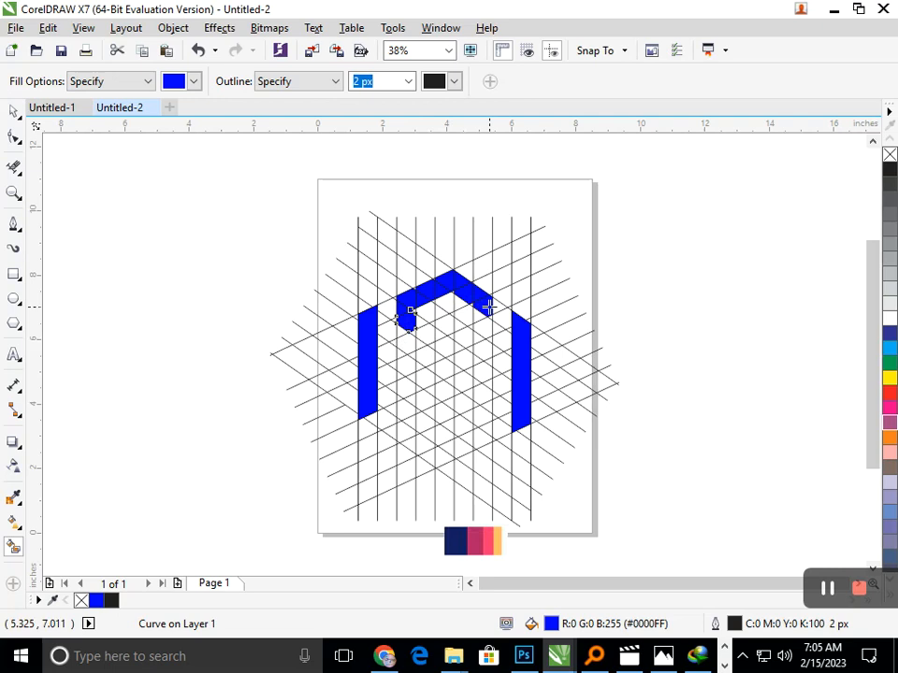
{"action": "left_click", "coordinate": [425, 356]}
{"action": "left_click", "coordinate": [406, 342]}
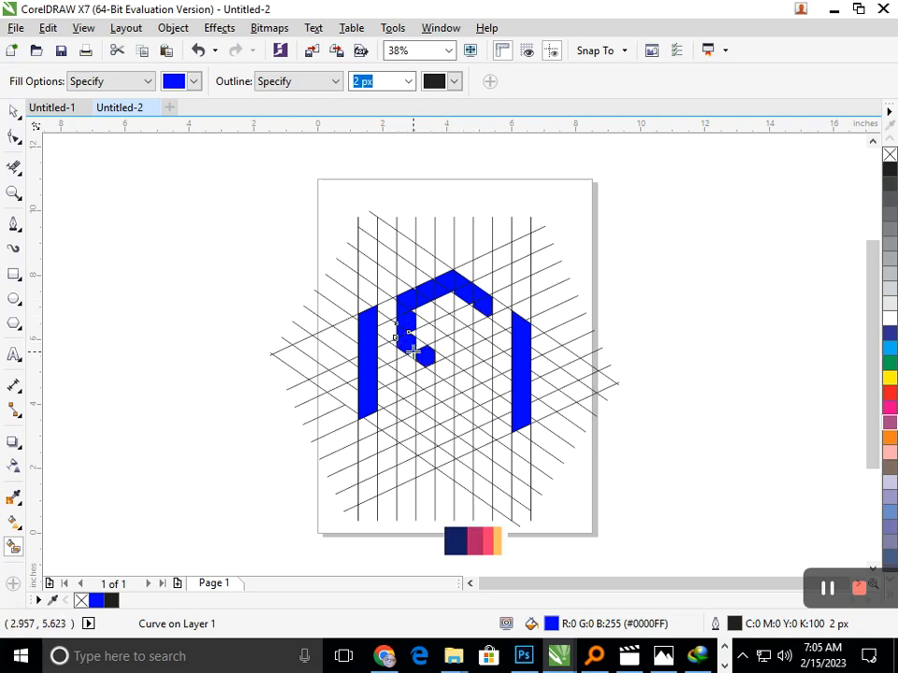
Continue the blue Smart Fill along the S's central diagonal and down its lower-right side
{"action": "scroll", "coordinate": [416, 348], "scroll_direction": "up", "scroll_amount": 5}
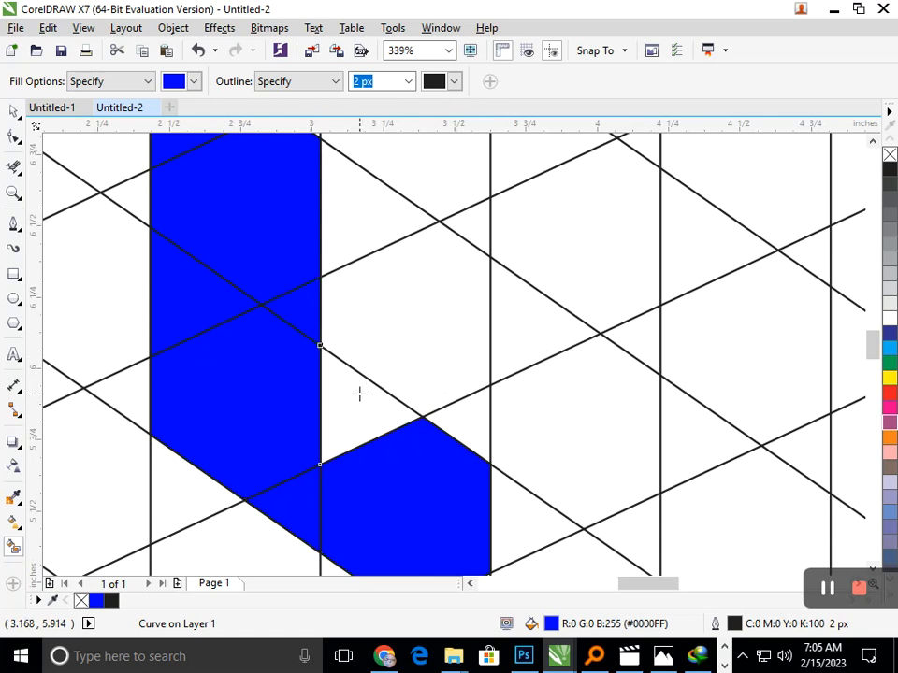
{"action": "scroll", "coordinate": [397, 420], "scroll_direction": "down", "scroll_amount": 5}
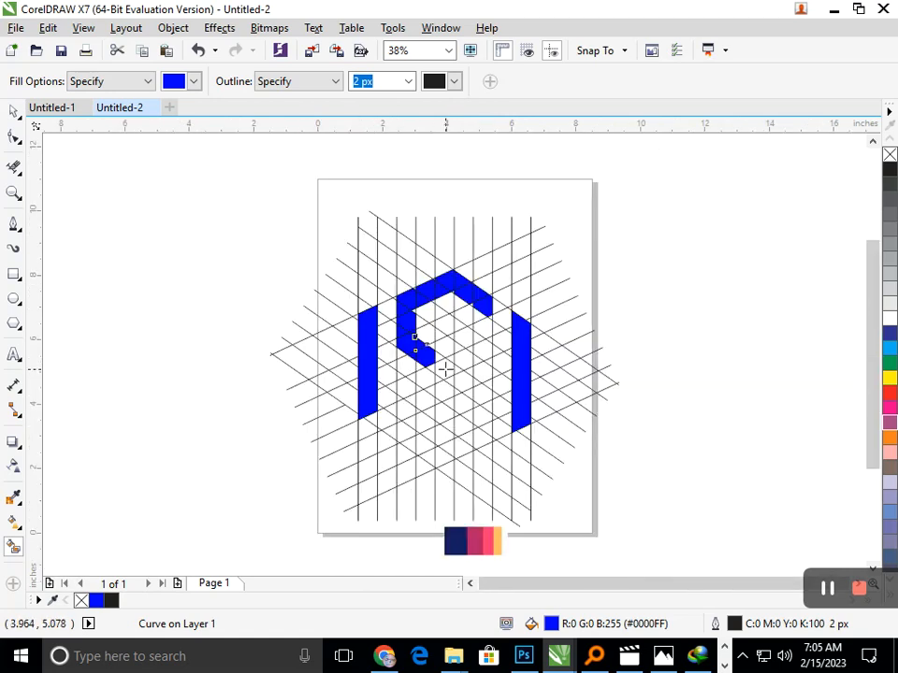
{"action": "left_click", "coordinate": [443, 367]}
{"action": "left_click", "coordinate": [463, 381]}
{"action": "left_click", "coordinate": [483, 394]}
{"action": "left_click", "coordinate": [480, 415]}
{"action": "left_click", "coordinate": [479, 428]}
Smart Fill the cells of the S's V-shaped bottom arm with blue, up to its left end
{"action": "left_click", "coordinate": [464, 441]}
{"action": "left_click", "coordinate": [446, 451]}
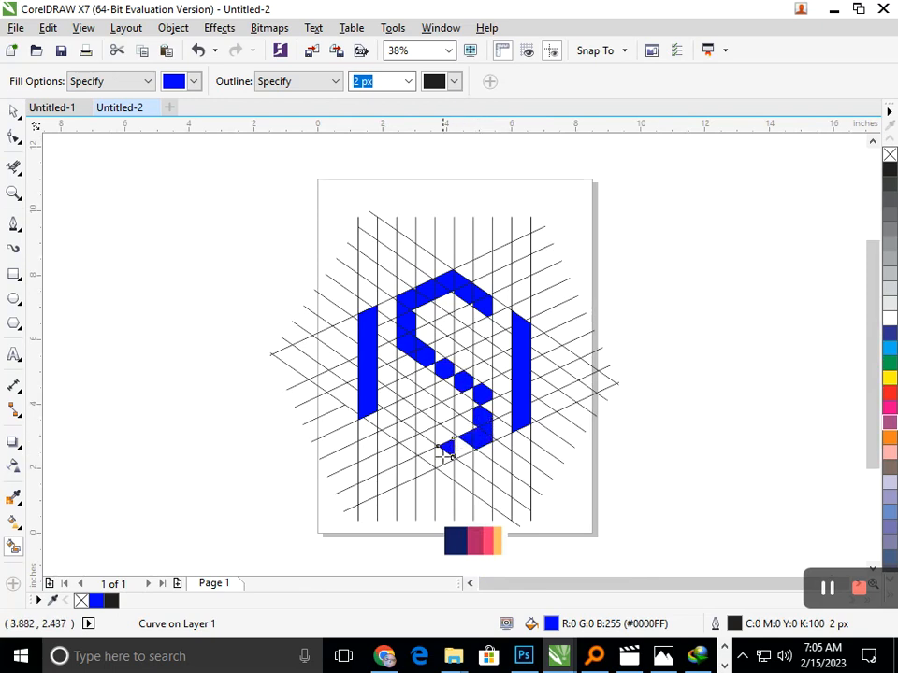
{"action": "left_click", "coordinate": [439, 455]}
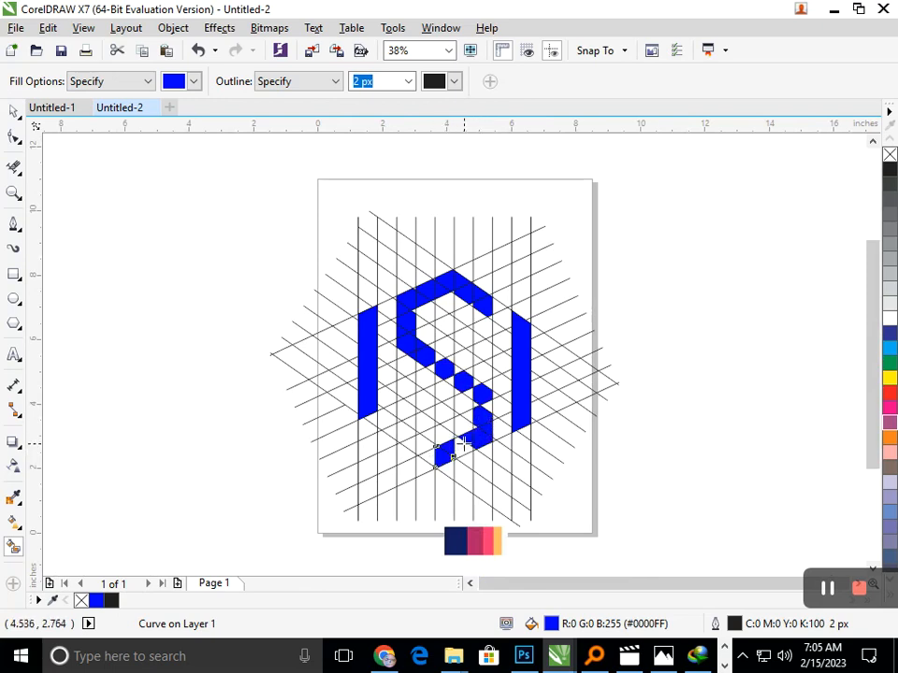
{"action": "left_click", "coordinate": [423, 456]}
{"action": "left_click", "coordinate": [409, 436]}
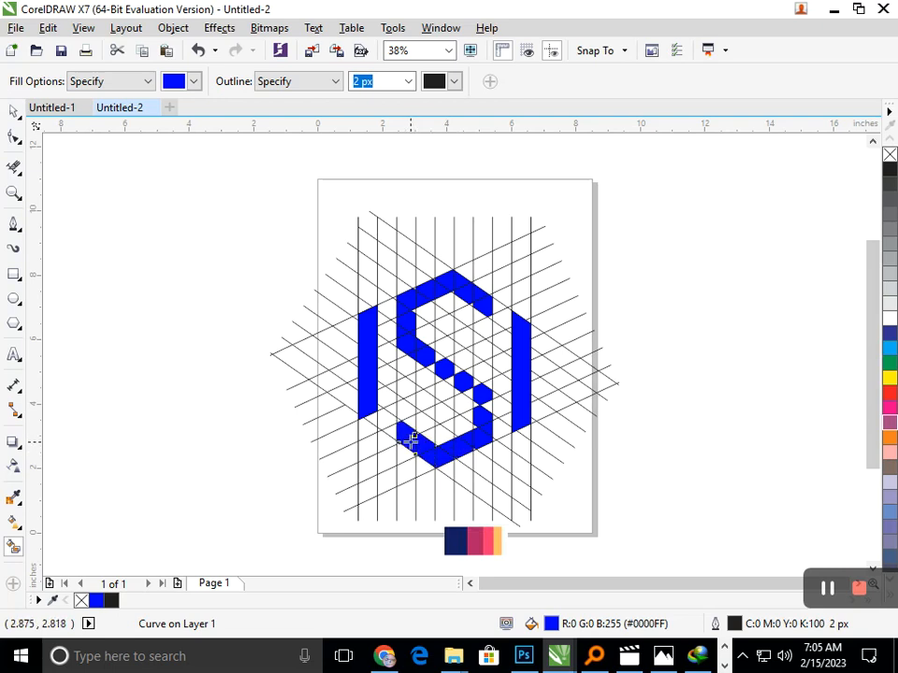
Fill the small unfilled gaps along the S's bottom arm with blue
{"action": "scroll", "coordinate": [397, 426], "scroll_direction": "up", "scroll_amount": 5}
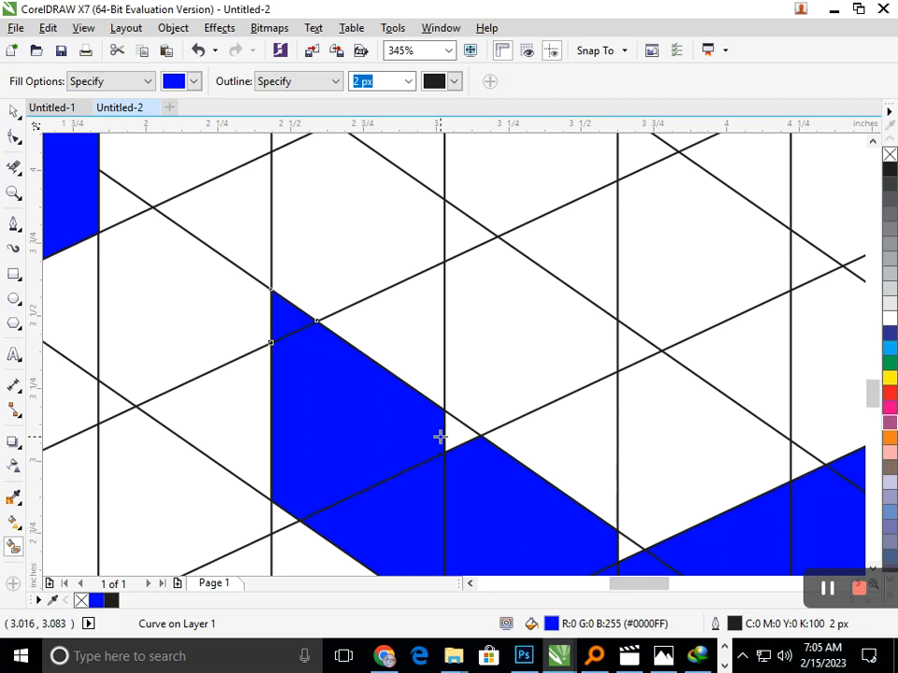
{"action": "scroll", "coordinate": [538, 488], "scroll_direction": "down", "scroll_amount": 5}
{"action": "left_click_drag", "start_coordinate": [404, 432], "coordinate": [470, 462]}
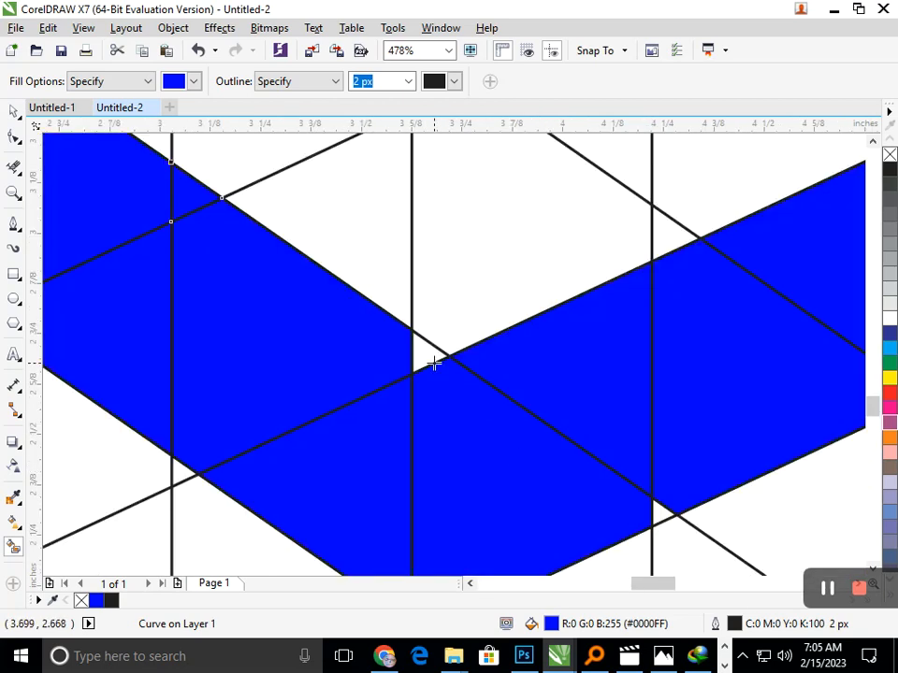
{"action": "left_click", "coordinate": [659, 512]}
{"action": "left_click_drag", "start_coordinate": [547, 385], "coordinate": [634, 445]}
{"action": "key", "text": "F3"}
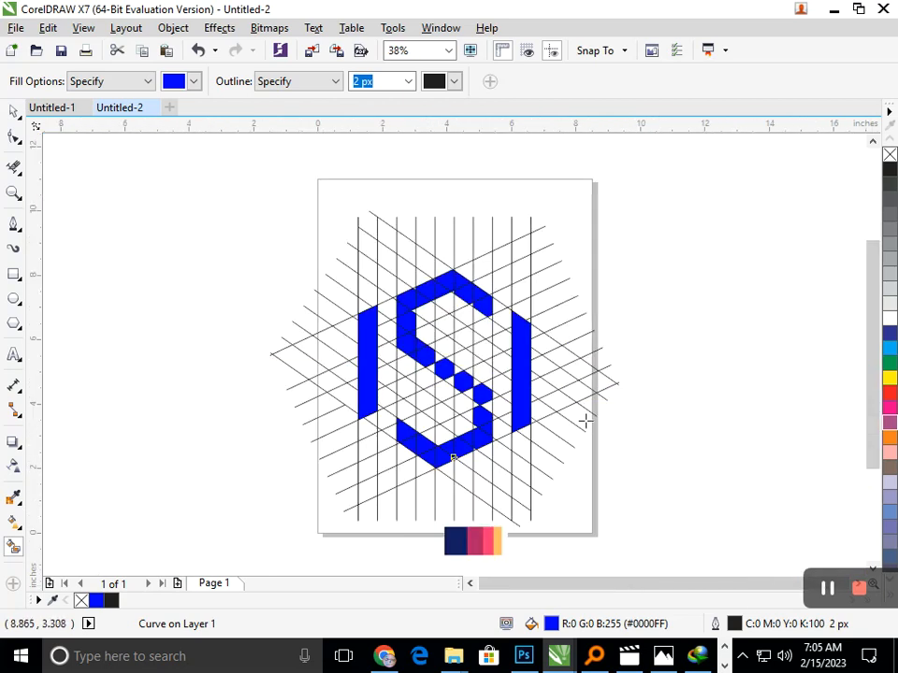
Fill the two small triangular gaps in the S's lower-right side with blue
{"action": "scroll", "coordinate": [512, 437], "scroll_direction": "up", "scroll_amount": 4}
{"action": "left_click", "coordinate": [264, 377]}
{"action": "left_click", "coordinate": [281, 263]}
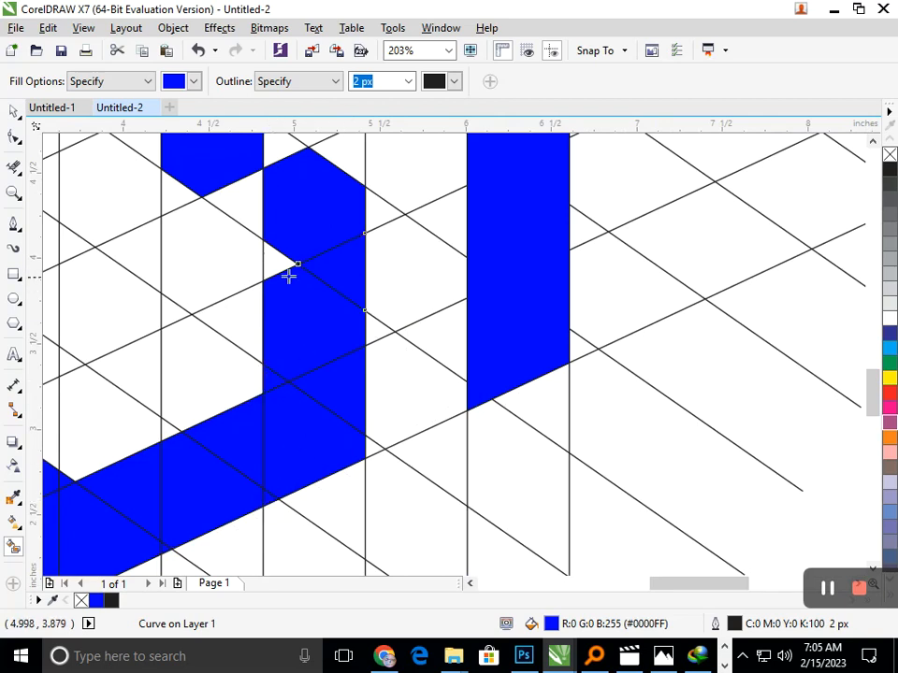
Fill the triangular gaps on both edges of the S's central diagonal with blue to make it a continuous band
{"action": "scroll", "coordinate": [360, 356], "scroll_direction": "down", "scroll_amount": 5}
{"action": "scroll", "coordinate": [341, 361], "scroll_direction": "up", "scroll_amount": 4}
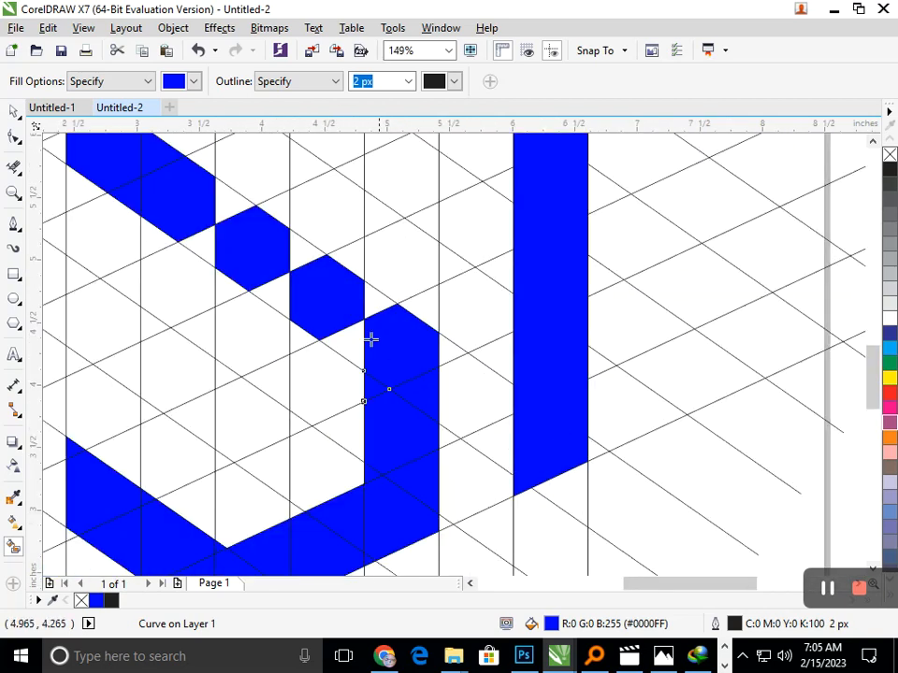
{"action": "left_click", "coordinate": [378, 300]}
{"action": "left_click", "coordinate": [347, 349]}
{"action": "left_click", "coordinate": [297, 252]}
{"action": "left_click", "coordinate": [271, 291]}
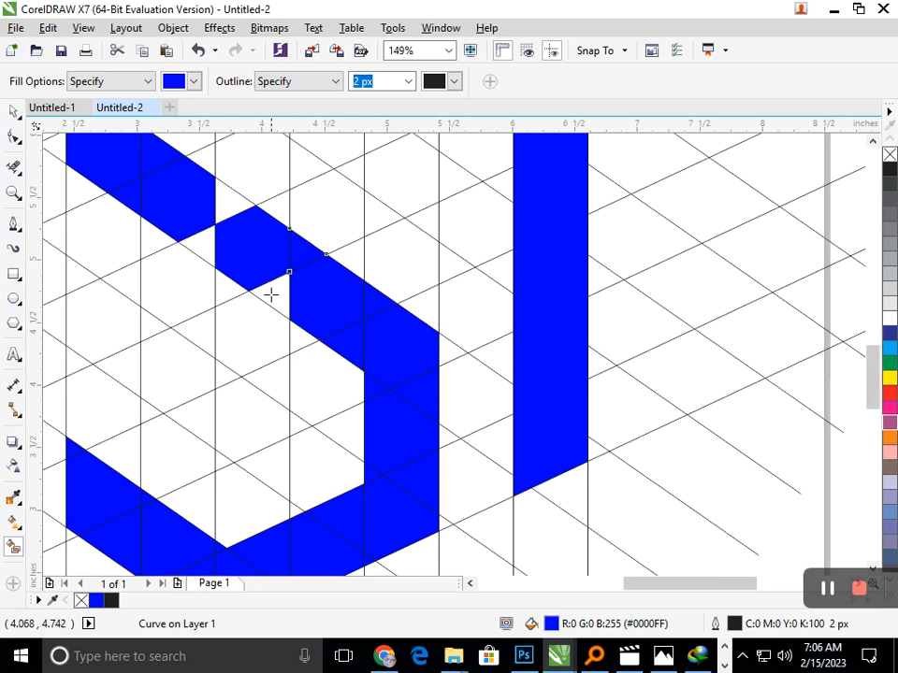
{"action": "left_click", "coordinate": [204, 250]}
{"action": "scroll", "coordinate": [348, 342], "scroll_direction": "down", "scroll_amount": 4}
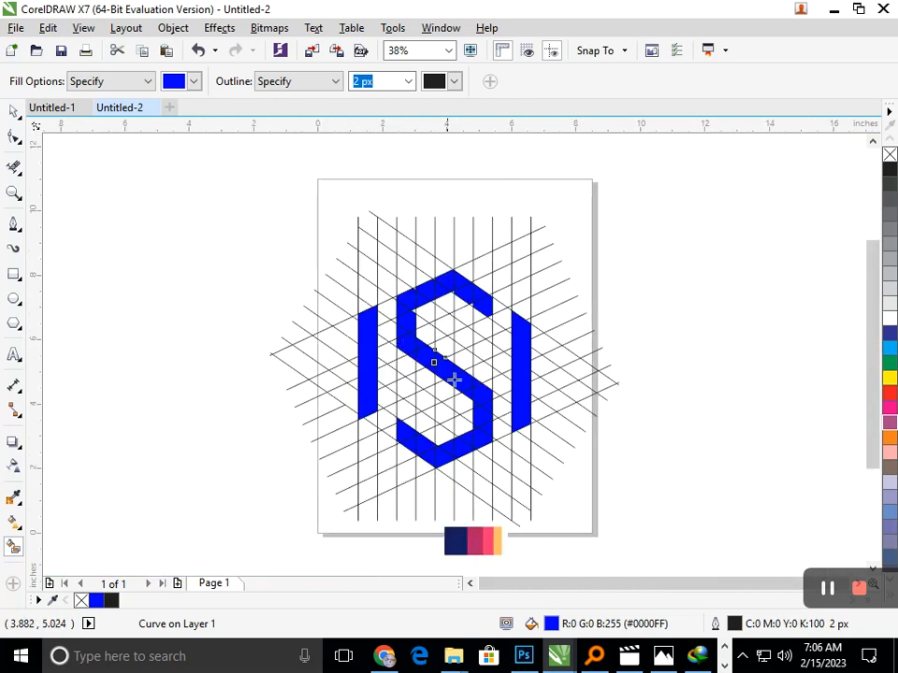
Fill the gaps in the S's upper arm with blue and extend its right end by one cell towards the right strip
{"action": "scroll", "coordinate": [427, 346], "scroll_direction": "up", "scroll_amount": 5}
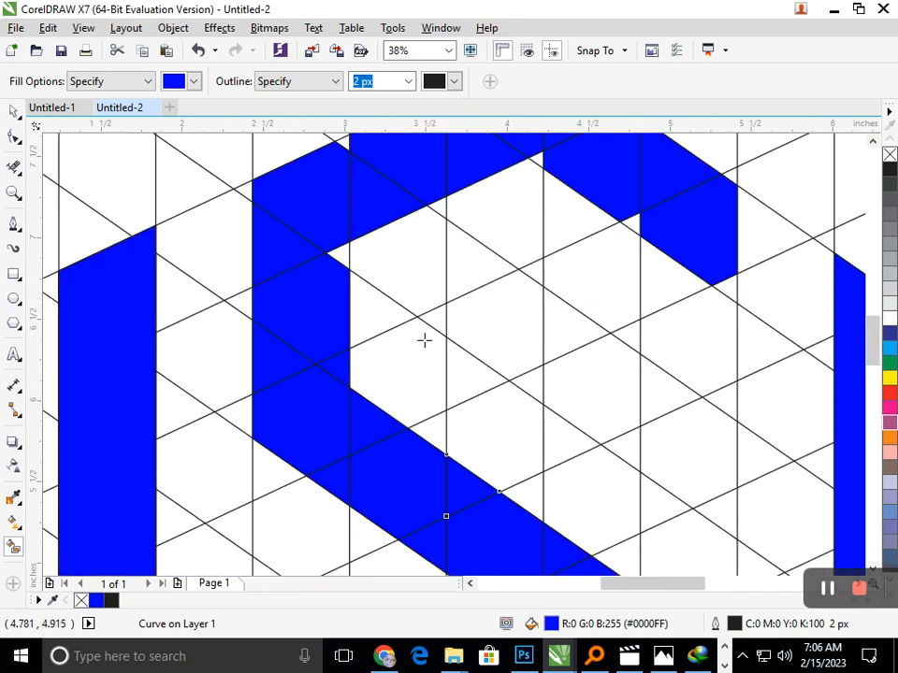
{"action": "left_click", "coordinate": [346, 145]}
{"action": "left_click", "coordinate": [540, 159]}
{"action": "left_click", "coordinate": [636, 220]}
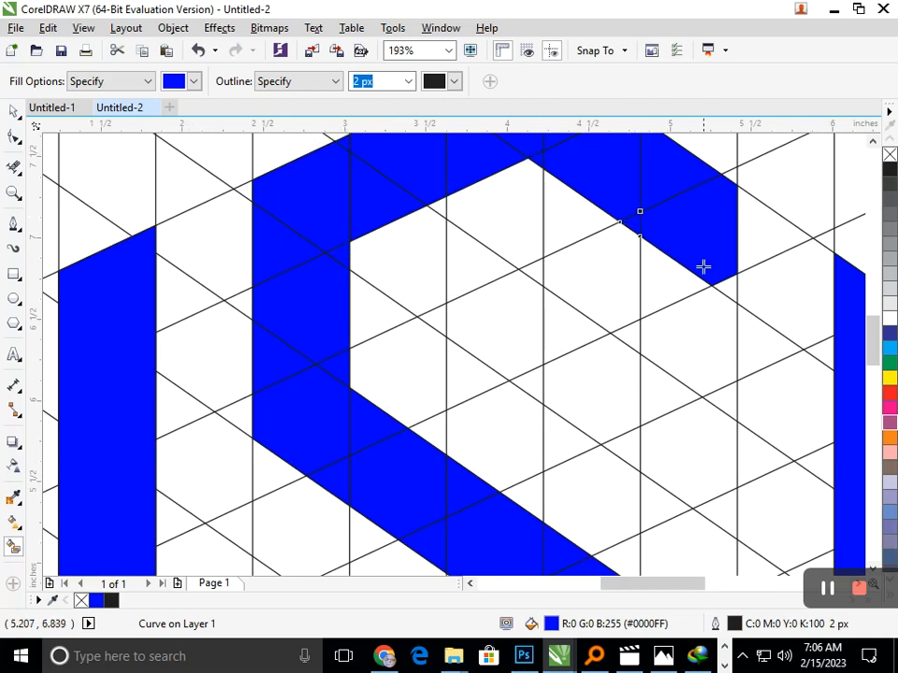
{"action": "left_click", "coordinate": [758, 237]}
{"action": "key", "text": "shift+F4"}
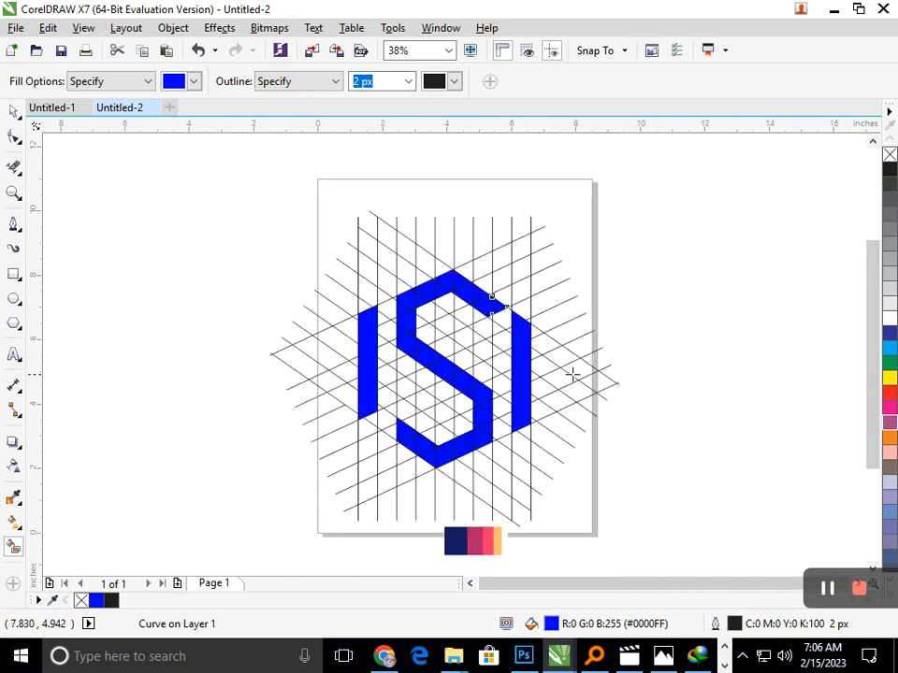
{"action": "scroll", "coordinate": [468, 306], "scroll_direction": "up", "scroll_amount": 5}
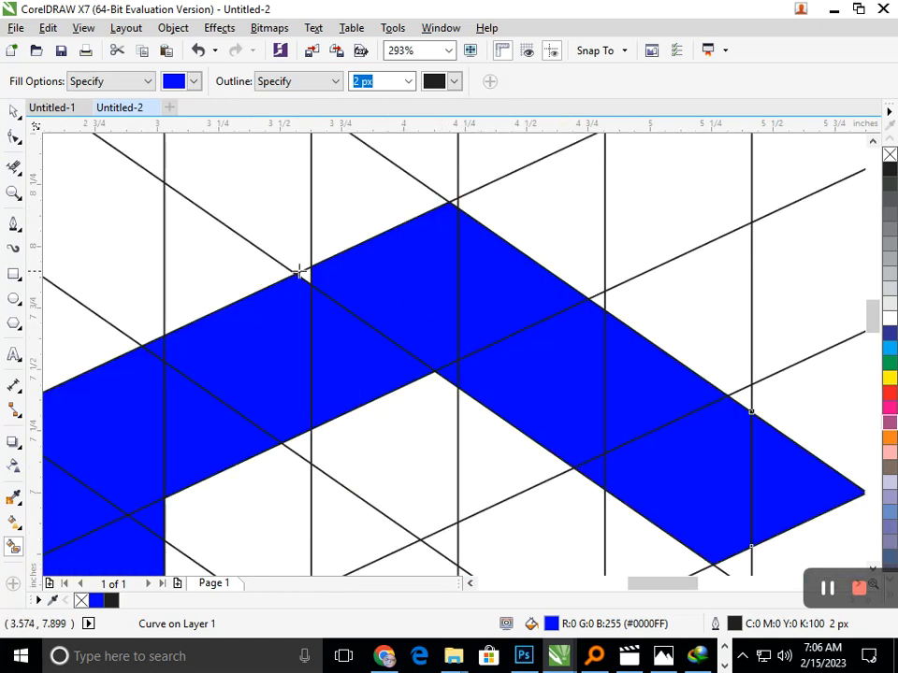
{"action": "key", "text": "shift+F4"}
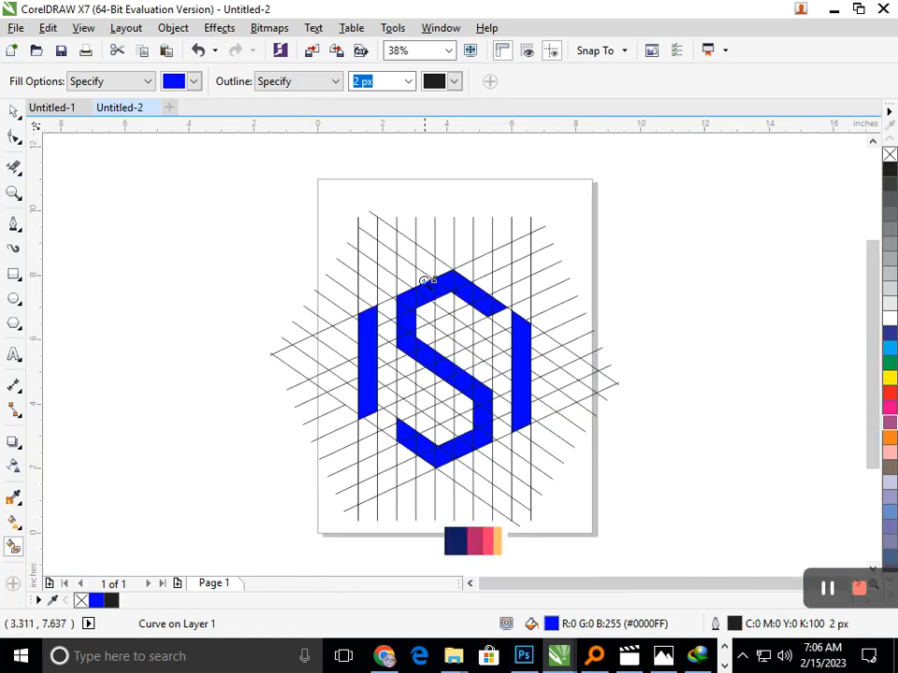
{"action": "left_click_drag", "start_coordinate": [426, 278], "coordinate": [468, 298]}
{"action": "key", "text": "shift+F4"}
Smart Fill the cells of a diagonal bar running from the left strip into the S's lower loop with blue
{"action": "left_click", "coordinate": [383, 375]}
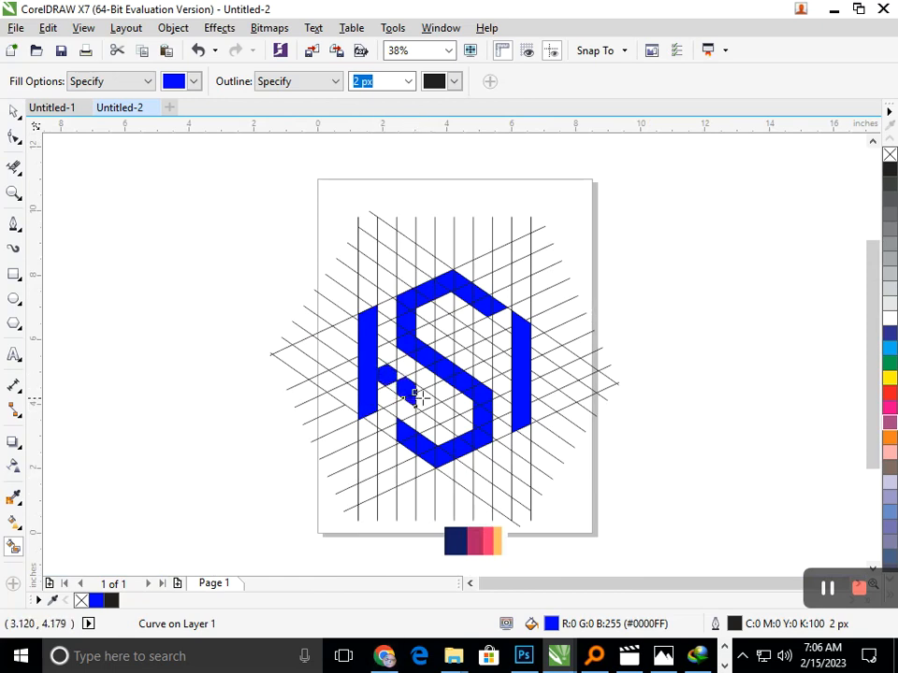
{"action": "left_click", "coordinate": [437, 412]}
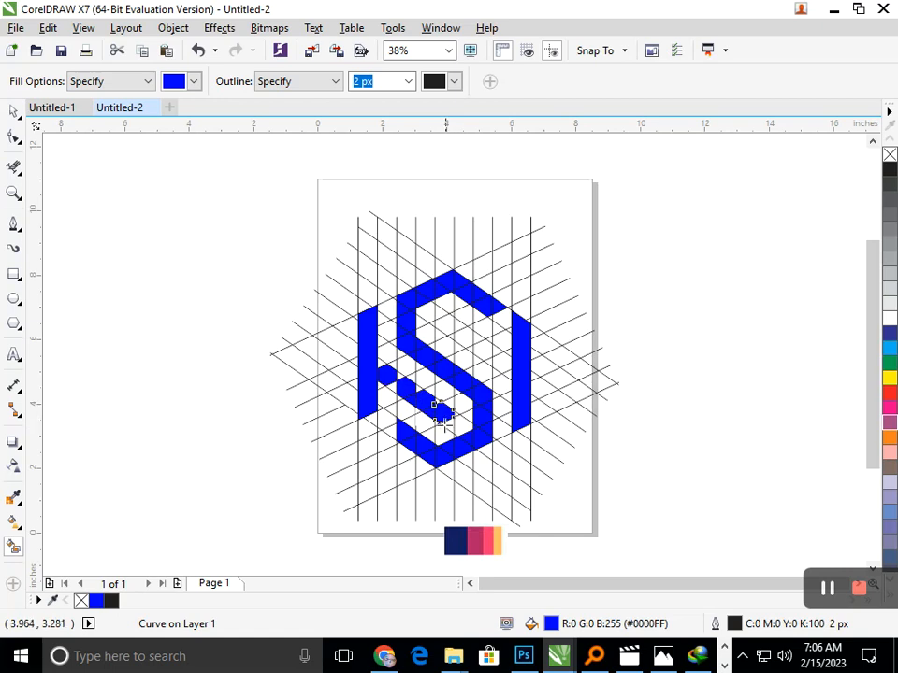
{"action": "key", "text": "ctrl+z"}
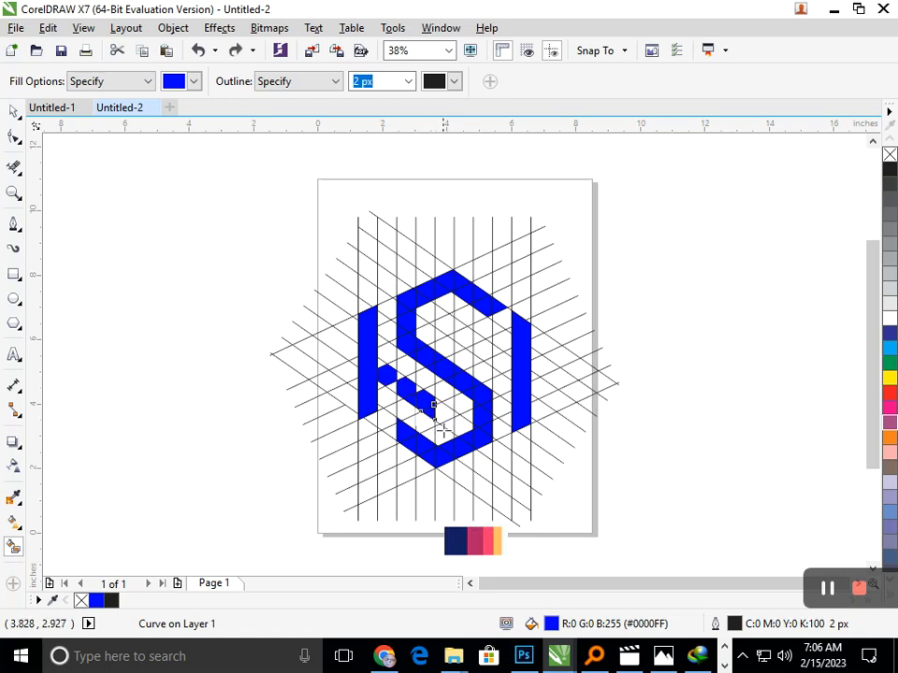
{"action": "left_click", "coordinate": [444, 415]}
{"action": "scroll", "coordinate": [431, 404], "scroll_direction": "up", "scroll_amount": 5}
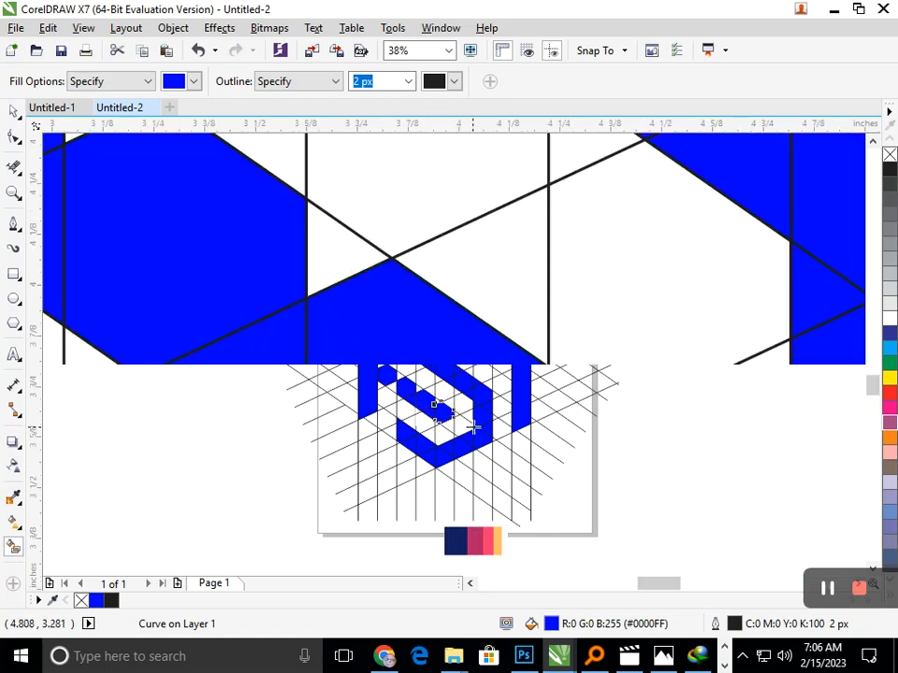
{"action": "scroll", "coordinate": [427, 382], "scroll_direction": "down", "scroll_amount": 5}
{"action": "scroll", "coordinate": [428, 382], "scroll_direction": "up", "scroll_amount": 4}
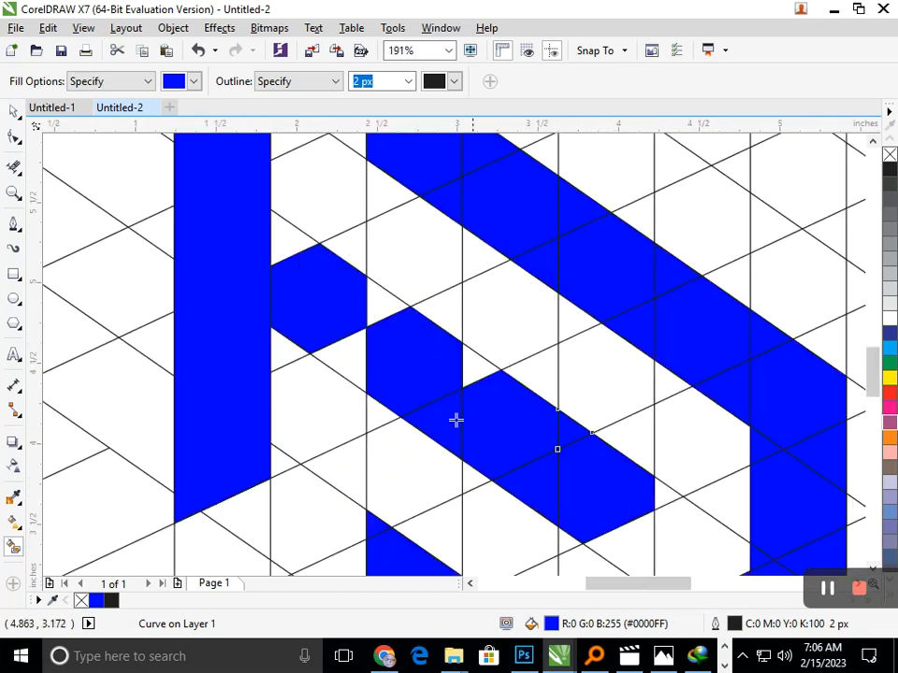
Fill the gaps along the upper edge of the left strip's diagonal bar and its pointed lower end with blue
{"action": "left_click", "coordinate": [473, 369]}
{"action": "left_click", "coordinate": [381, 301]}
{"action": "left_click", "coordinate": [295, 240]}
{"action": "left_click_drag", "start_coordinate": [311, 304], "coordinate": [445, 375]}
{"action": "scroll", "coordinate": [445, 375], "scroll_direction": "down", "scroll_amount": 4}
{"action": "left_click_drag", "start_coordinate": [442, 402], "coordinate": [509, 434]}
{"action": "left_click", "coordinate": [350, 380]}
{"action": "key", "text": "F3"}
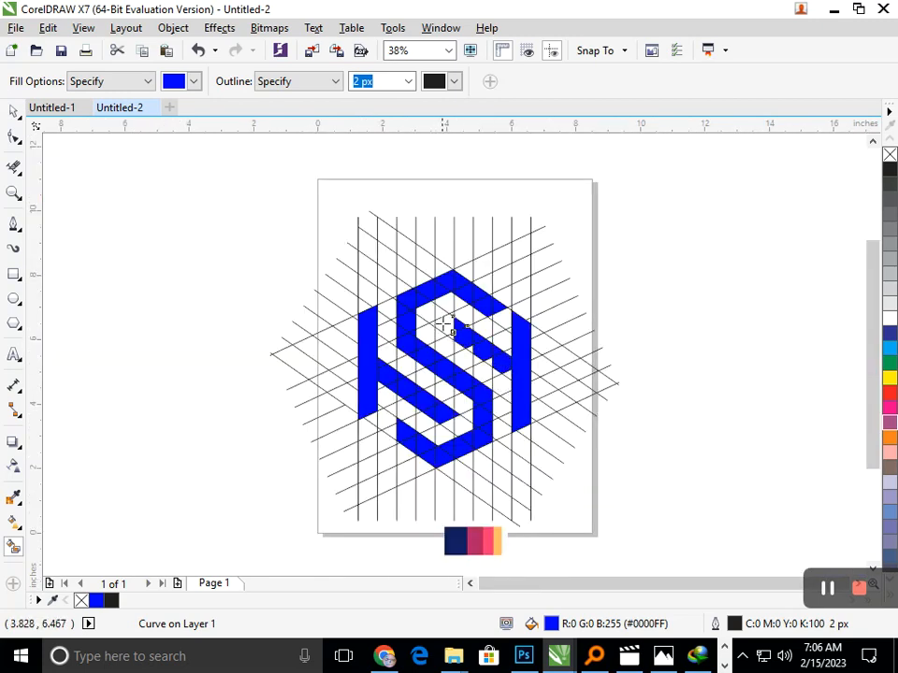
Fill the gaps along the lower edge of the diagonal bar joining the right strip with blue to complete it
{"action": "left_click_drag", "start_coordinate": [442, 330], "coordinate": [500, 369]}
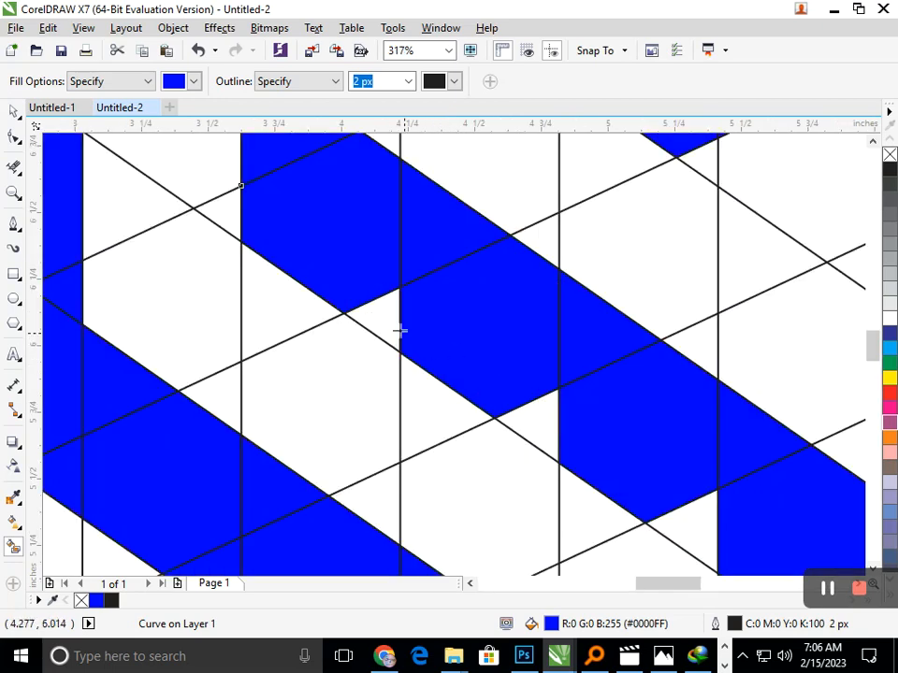
{"action": "left_click", "coordinate": [385, 321]}
{"action": "left_click", "coordinate": [529, 412]}
{"action": "key", "text": "F3"}
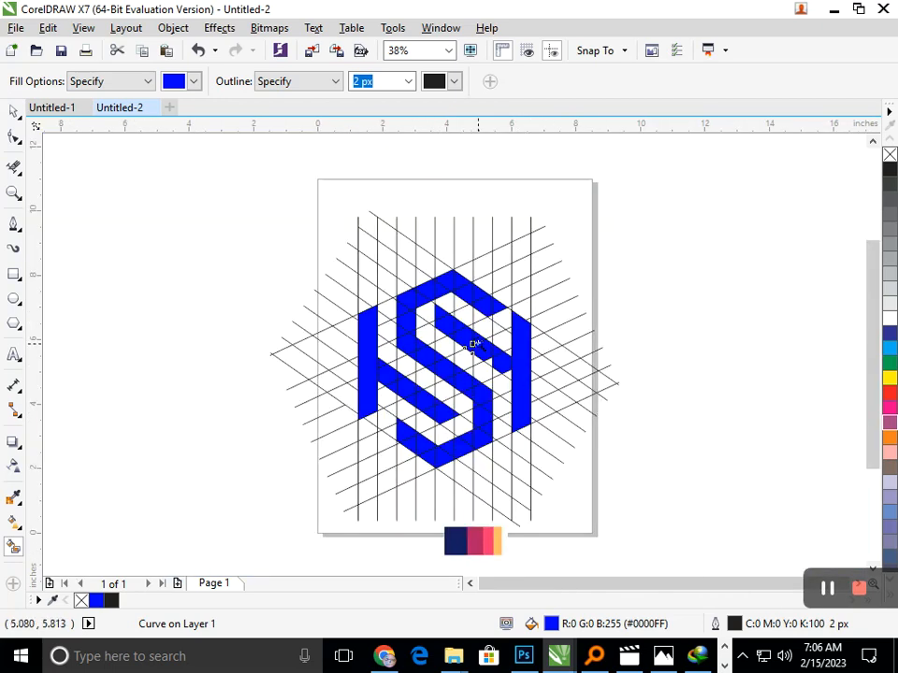
{"action": "left_click_drag", "start_coordinate": [475, 346], "coordinate": [574, 399]}
{"action": "left_click", "coordinate": [169, 285]}
{"action": "left_click_drag", "start_coordinate": [202, 277], "coordinate": [332, 356]}
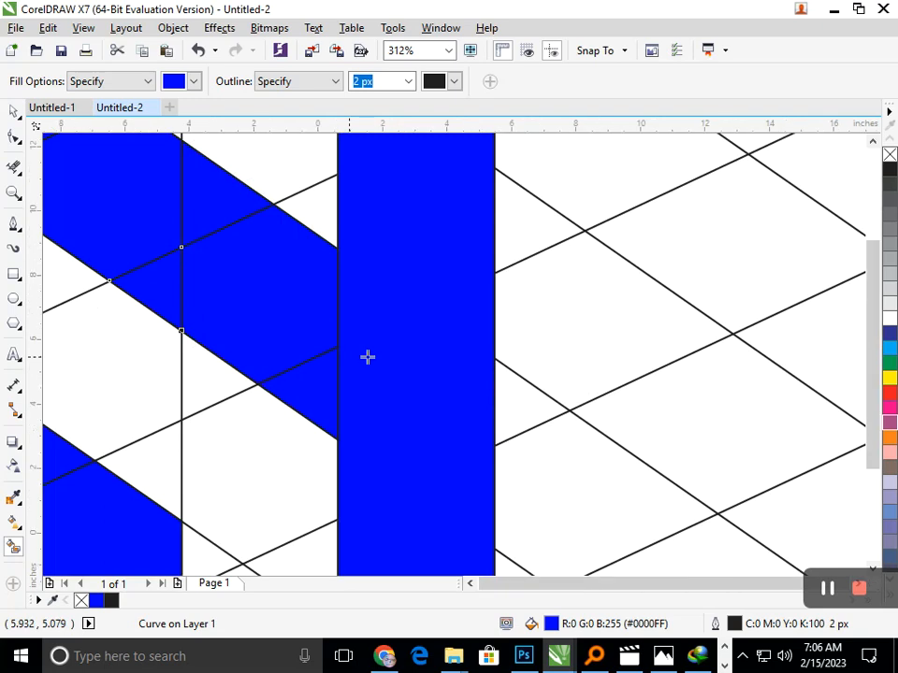
{"action": "key", "text": "F3"}
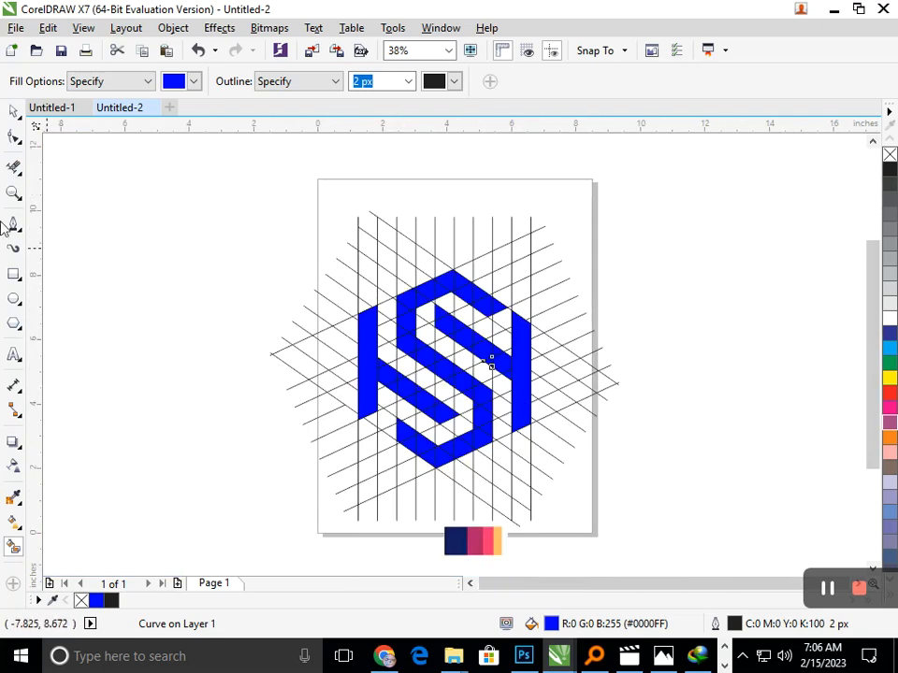
Select the whole drawing and set up an object search for shapes with a uniform color fill
{"action": "left_click", "coordinate": [10, 113]}
{"action": "left_click_drag", "start_coordinate": [139, 196], "coordinate": [726, 562]}
{"action": "left_click", "coordinate": [48, 28]}
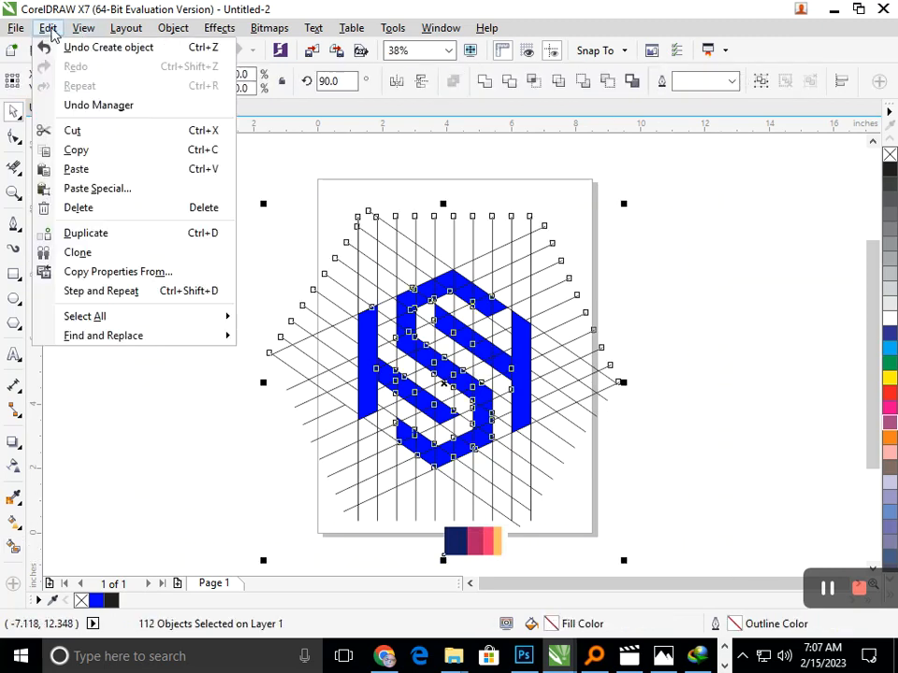
{"action": "mouse_move", "coordinate": [174, 337]}
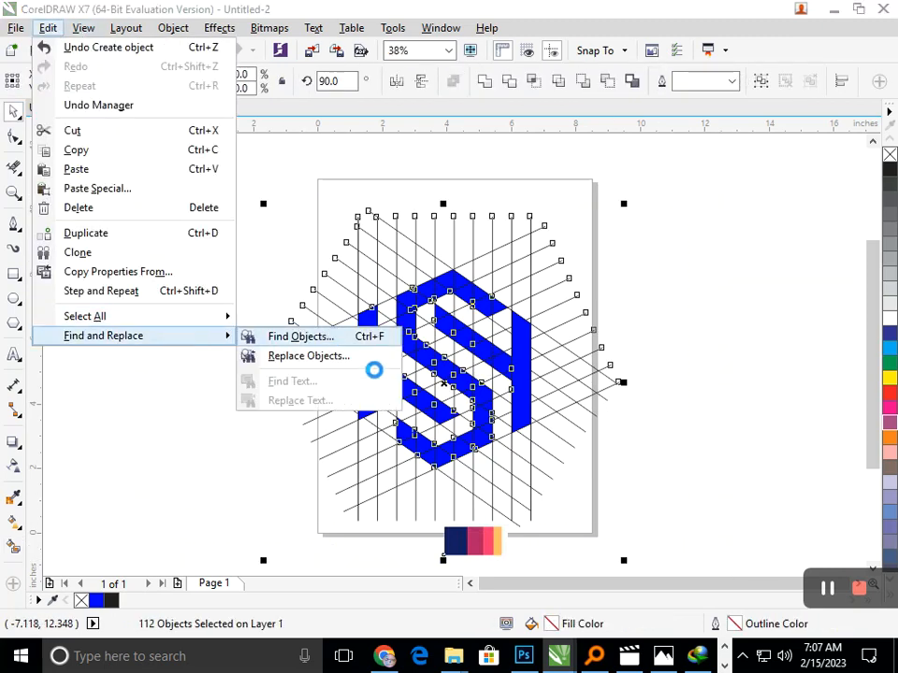
{"action": "left_click_drag", "start_coordinate": [426, 152], "coordinate": [773, 64]}
{"action": "left_click", "coordinate": [849, 392]}
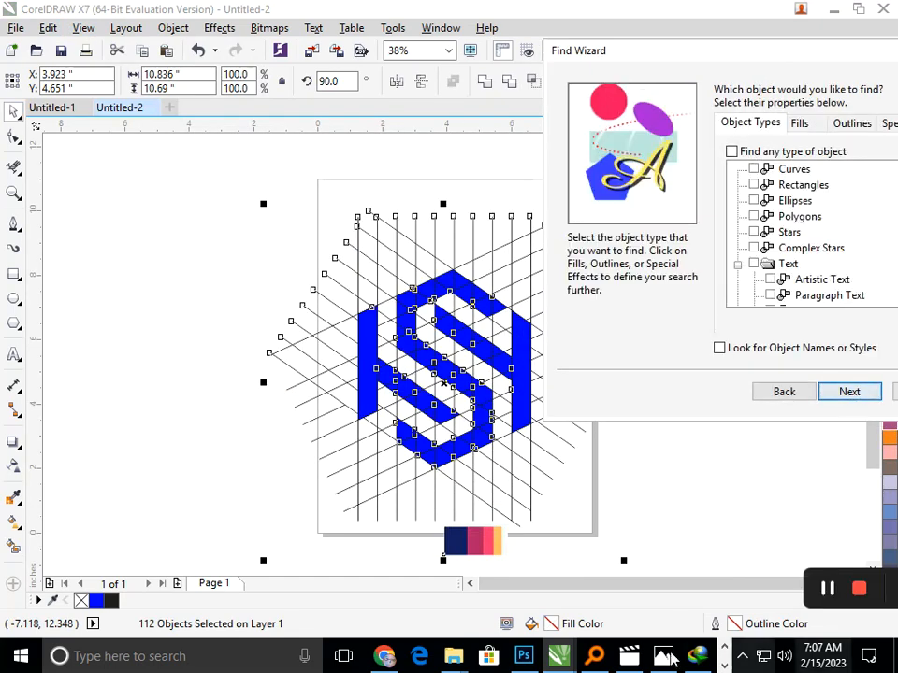
{"action": "left_click", "coordinate": [800, 122]}
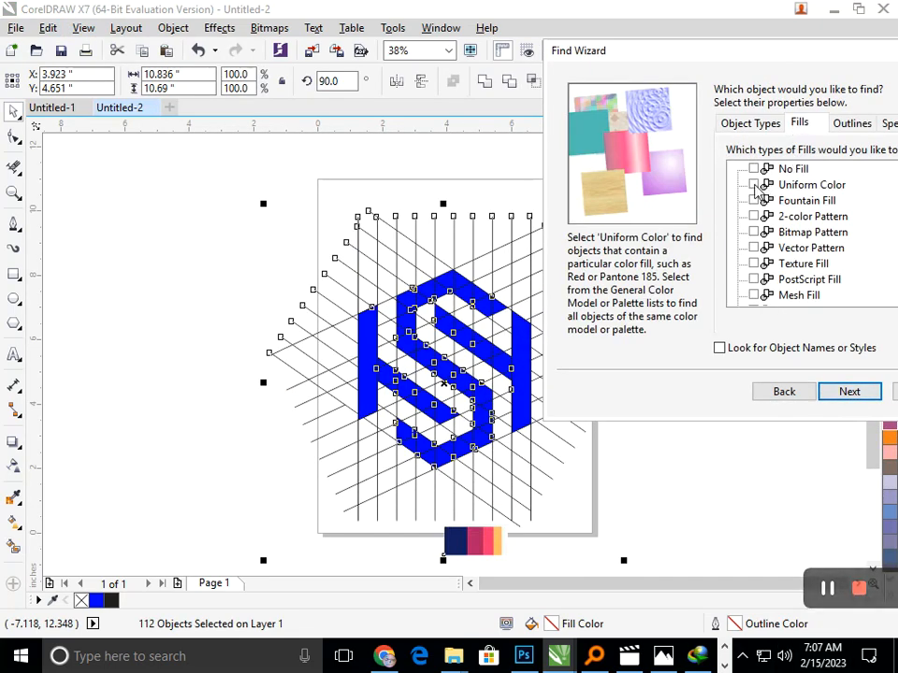
{"action": "left_click", "coordinate": [845, 393]}
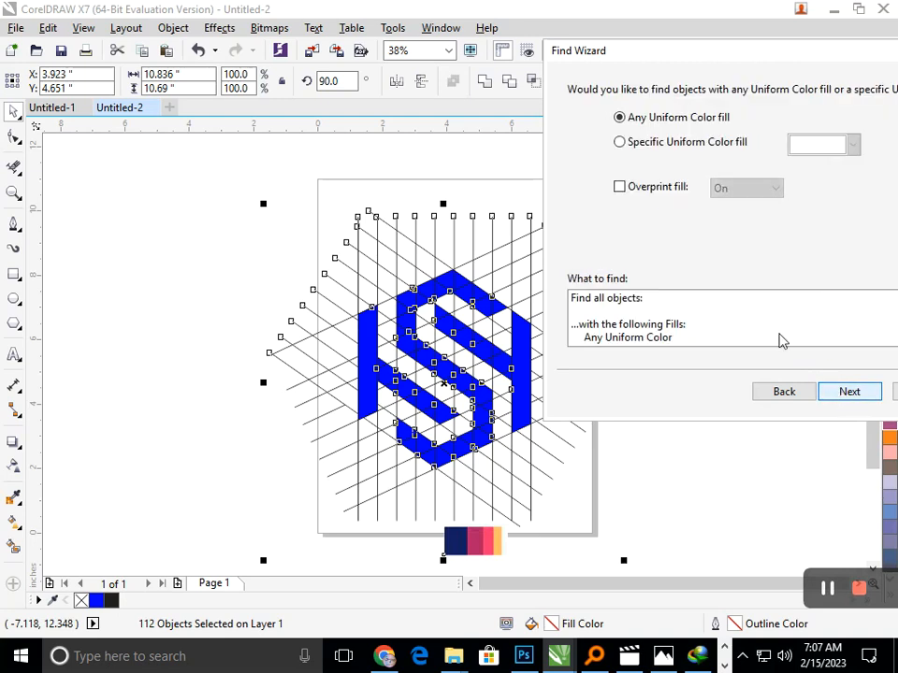
Limit the search to a specific uniform fill sampled from the logo's blue and select all matching shapes
{"action": "left_click", "coordinate": [677, 142]}
{"action": "left_click", "coordinate": [825, 143]}
{"action": "left_click", "coordinate": [798, 279]}
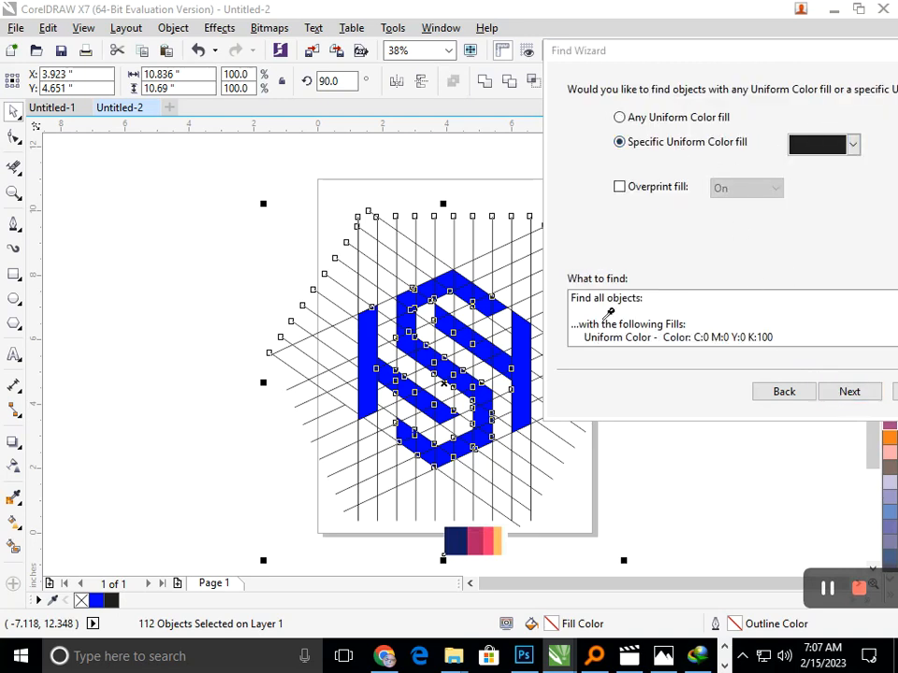
{"action": "left_click", "coordinate": [530, 353]}
{"action": "left_click", "coordinate": [846, 392]}
{"action": "left_click", "coordinate": [846, 393]}
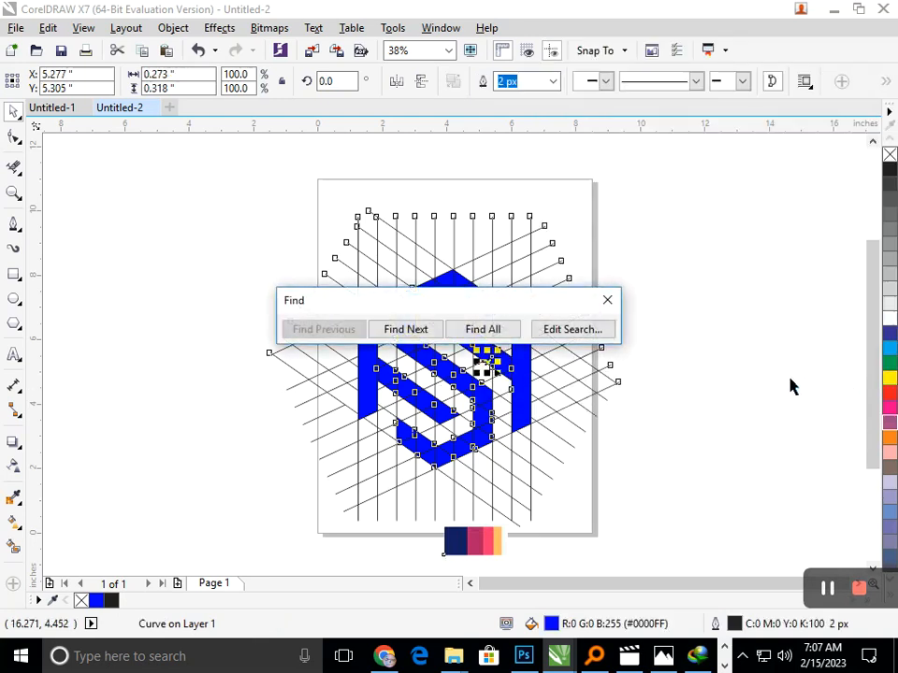
{"action": "left_click", "coordinate": [495, 329]}
{"action": "left_click_drag", "start_coordinate": [525, 307], "coordinate": [779, 165]}
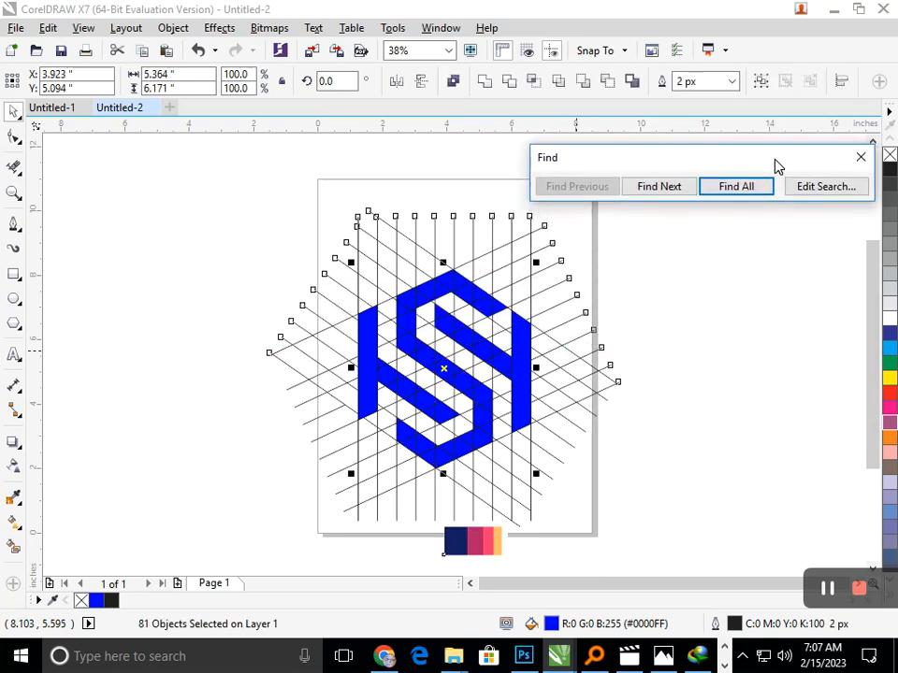
{"action": "left_click", "coordinate": [854, 166]}
Move the selected blue shapes off the line grid to the area left of the page and delete the grid lines
{"action": "left_click_drag", "start_coordinate": [538, 348], "coordinate": [243, 319]}
{"action": "left_click", "coordinate": [484, 84]}
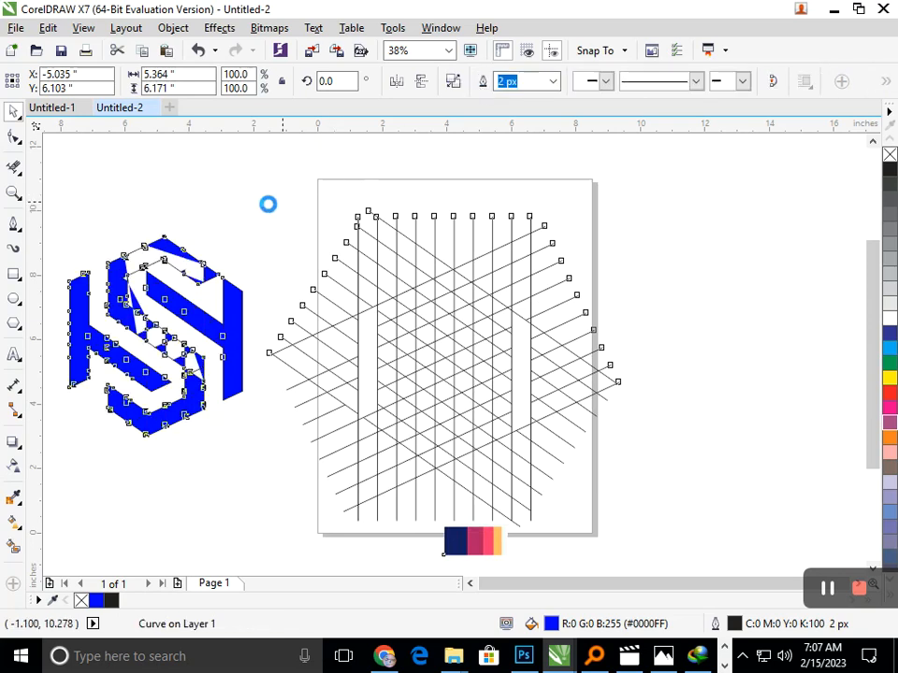
{"action": "key", "text": "ctrl+z"}
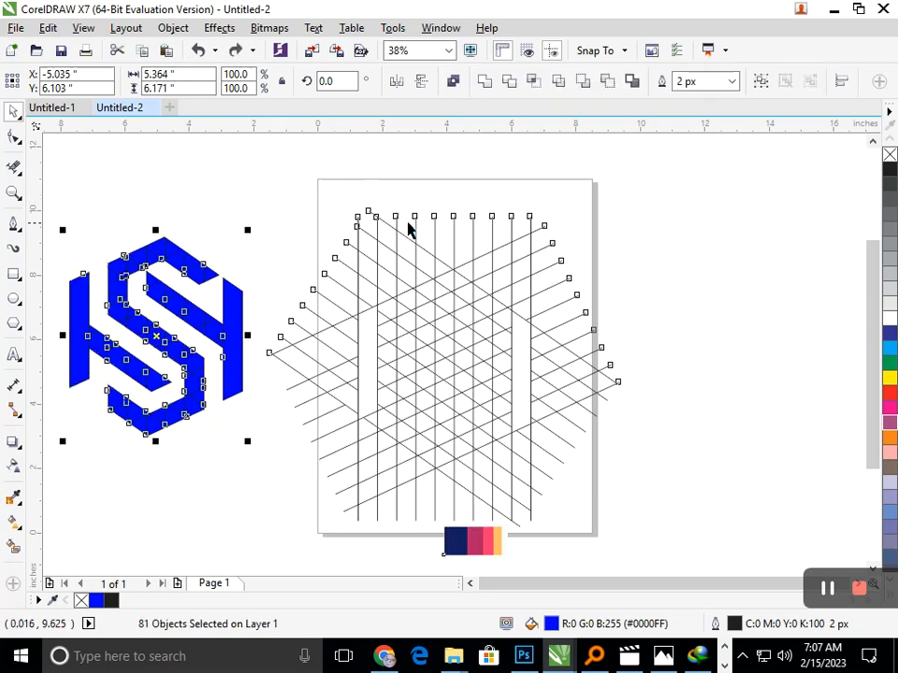
{"action": "mouse_move", "coordinate": [689, 170]}
{"action": "left_mouse_down"}
{"action": "mouse_move", "coordinate": [314, 508]}
{"action": "mouse_move", "coordinate": [260, 534]}
{"action": "left_mouse_up"}
{"action": "key", "text": "Delete"}
Move all the logo pieces onto the upper part of the page and recolor their fills and outlines dark blue
{"action": "left_click_drag", "start_coordinate": [253, 295], "coordinate": [75, 481]}
{"action": "left_click_drag", "start_coordinate": [84, 355], "coordinate": [382, 301]}
{"action": "left_click", "coordinate": [889, 333]}
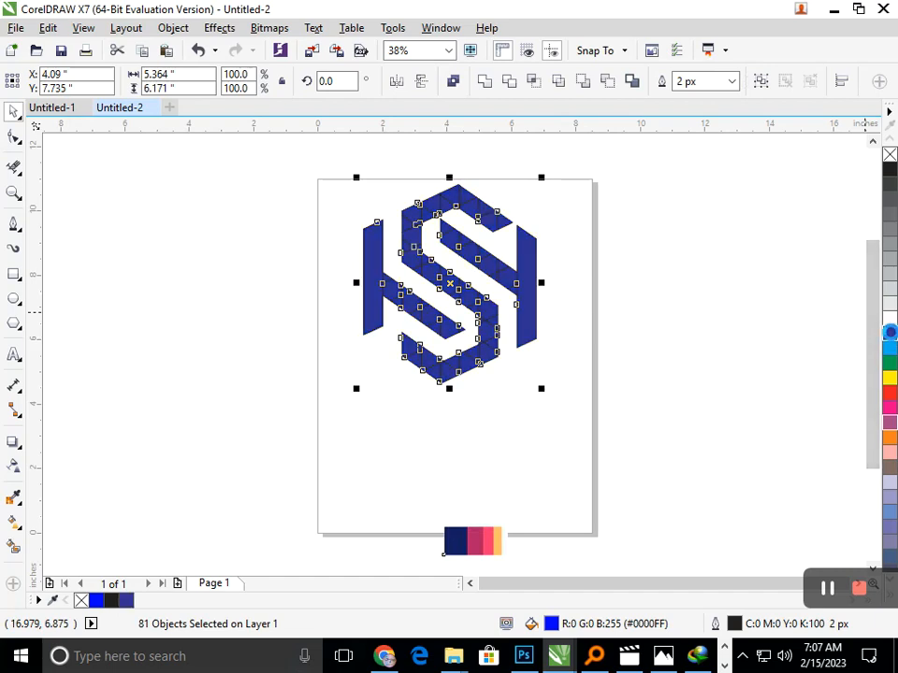
{"action": "left_click", "coordinate": [575, 399]}
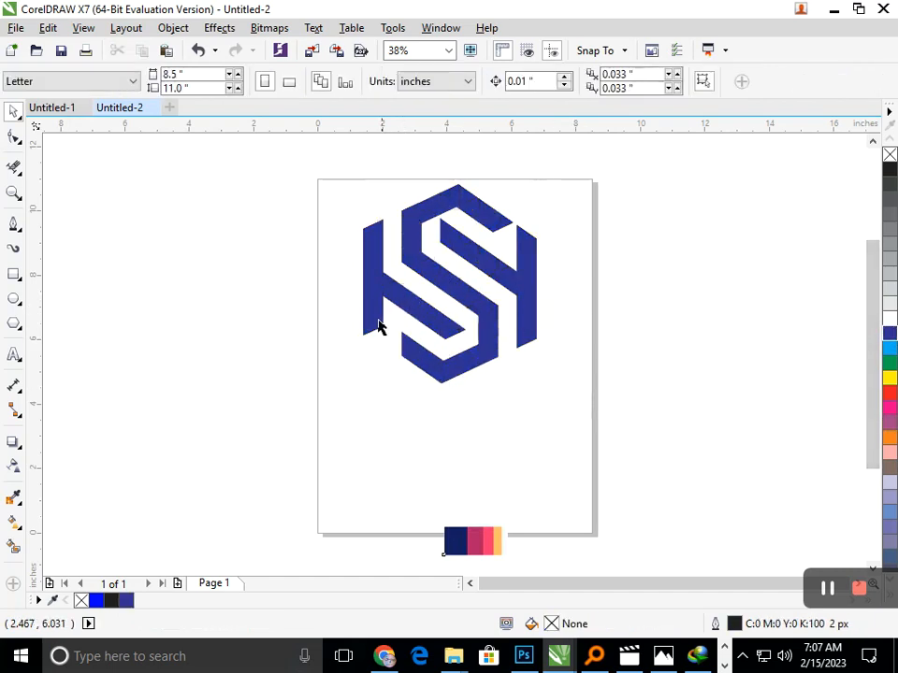
Try to weld all the dark blue logo pieces into a single shape
{"action": "left_click_drag", "start_coordinate": [382, 281], "coordinate": [339, 298]}
{"action": "key", "text": "ctrl+z"}
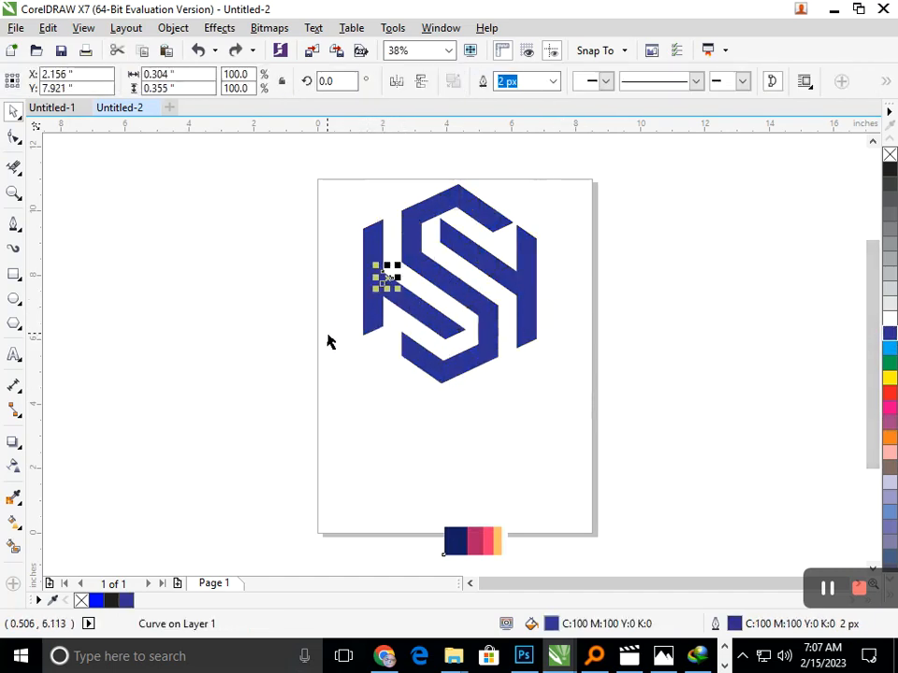
{"action": "left_click", "coordinate": [339, 330]}
{"action": "left_click_drag", "start_coordinate": [335, 166], "coordinate": [613, 383]}
{"action": "left_click", "coordinate": [493, 82]}
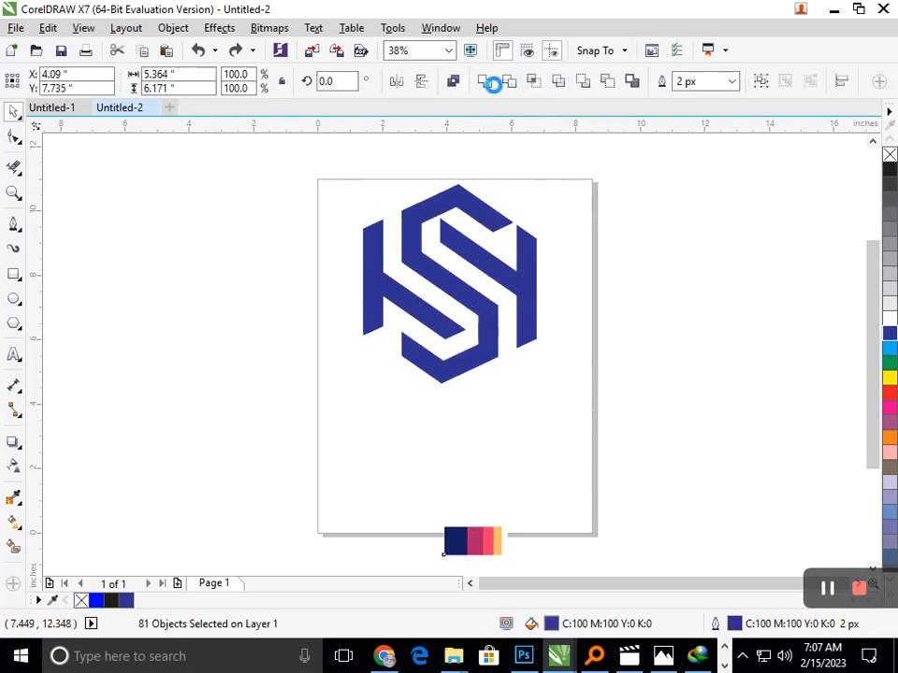
{"action": "key", "text": "ctrl+z"}
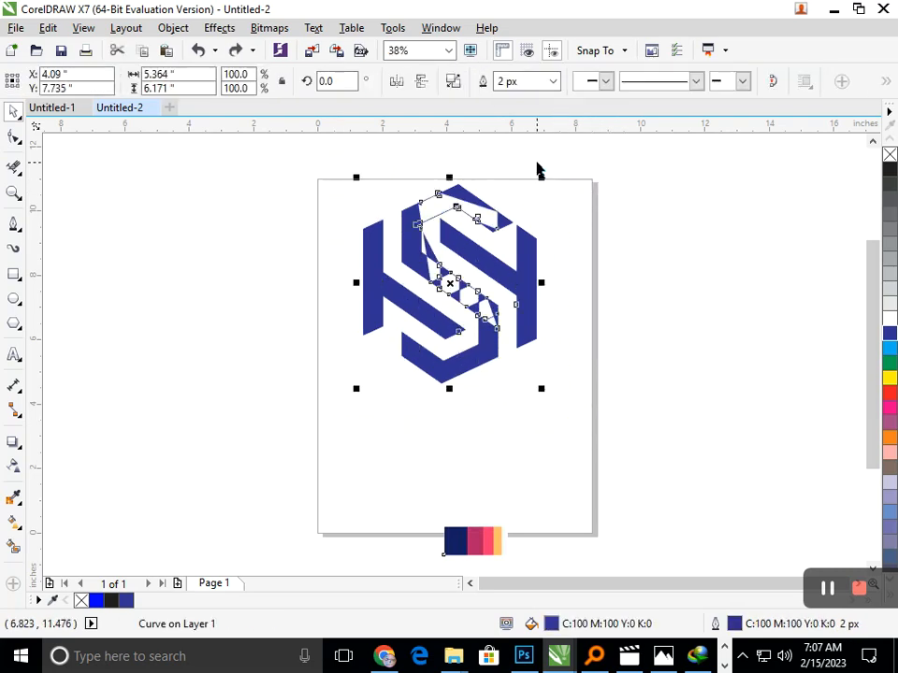
{"action": "left_click", "coordinate": [576, 223]}
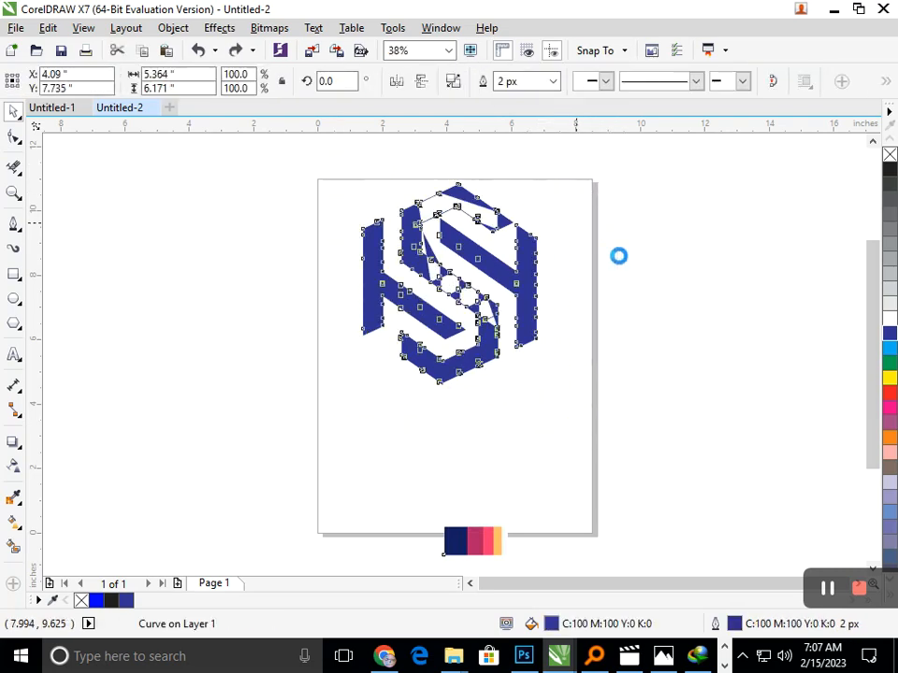
{"action": "left_click", "coordinate": [551, 284]}
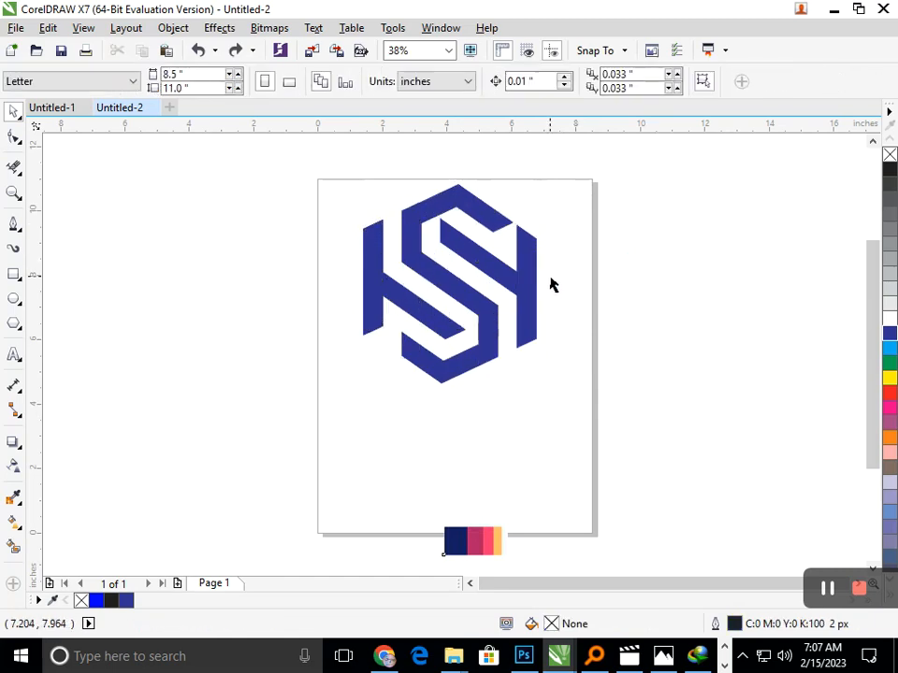
{"action": "key", "text": "ctrl+z"}
{"action": "left_click", "coordinate": [558, 286]}
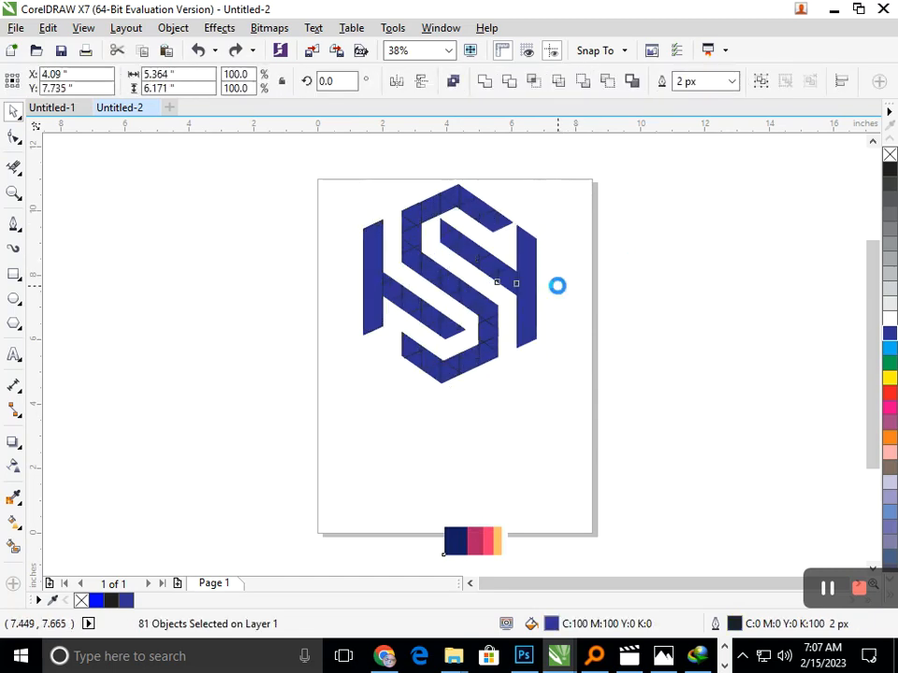
Try to Smart Fill a piece of the lower diagonal bar with blue and move one piece out of the bar
{"action": "left_click", "coordinate": [15, 548]}
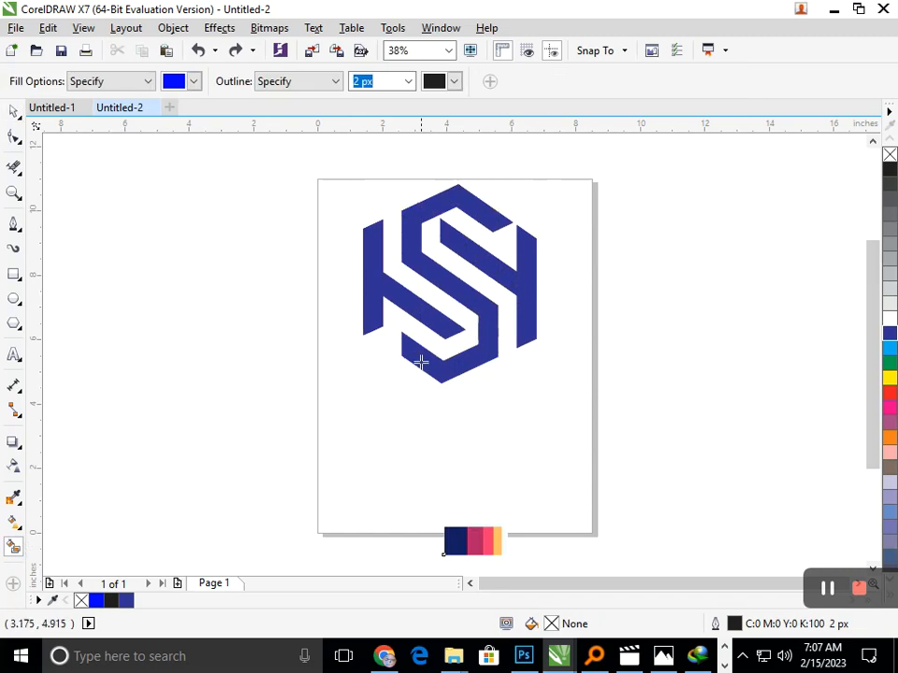
{"action": "left_click", "coordinate": [438, 325]}
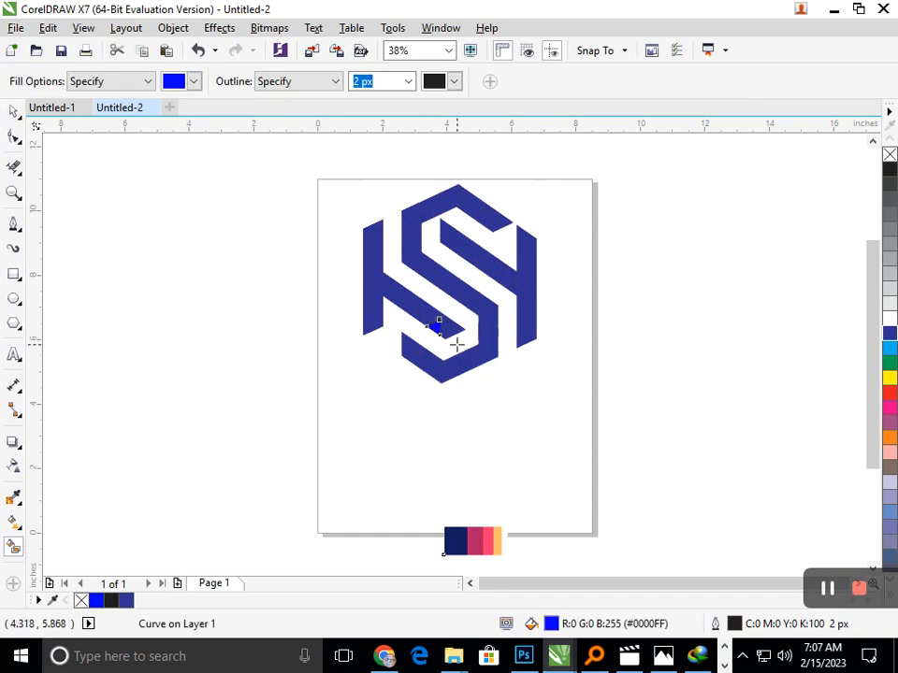
{"action": "key", "text": "ctrl+z"}
{"action": "left_click", "coordinate": [14, 111]}
{"action": "left_click_drag", "start_coordinate": [401, 301], "coordinate": [362, 292]}
{"action": "key", "text": "ctrl+z"}
Try a diagonal dark-blue-to-white Interactive Fill gradient across all the logo pieces
{"action": "left_click_drag", "start_coordinate": [315, 192], "coordinate": [621, 404]}
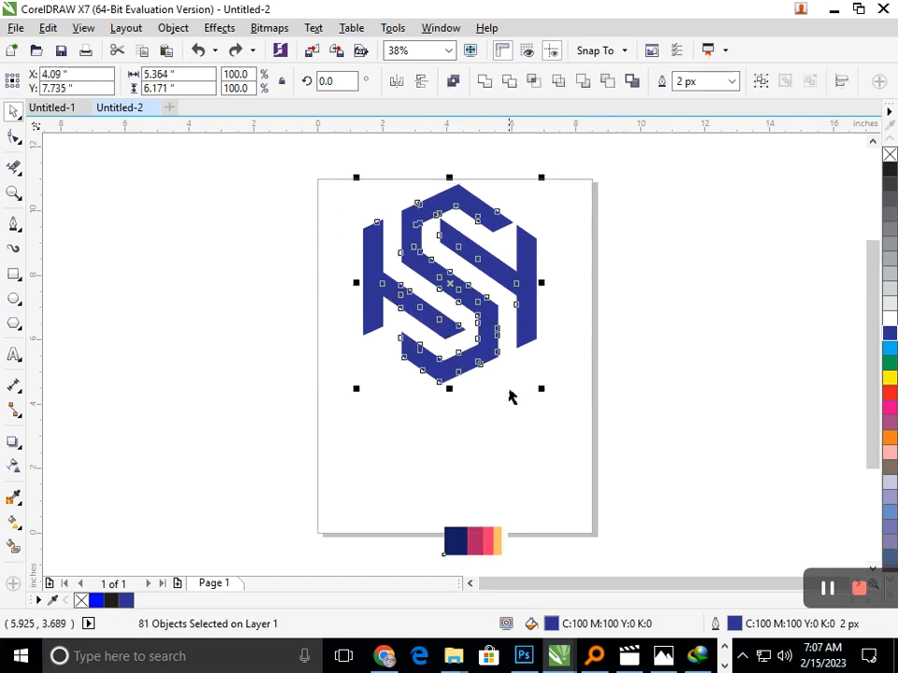
{"action": "left_click", "coordinate": [14, 522]}
{"action": "left_click", "coordinate": [60, 523]}
{"action": "left_click_drag", "start_coordinate": [374, 171], "coordinate": [573, 382]}
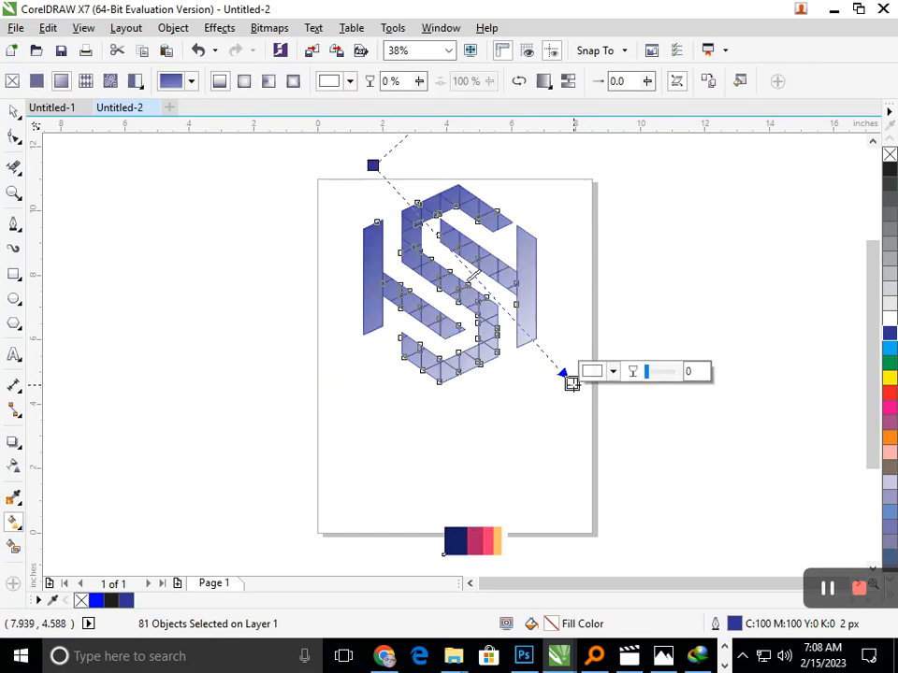
{"action": "key", "text": "ctrl+z"}
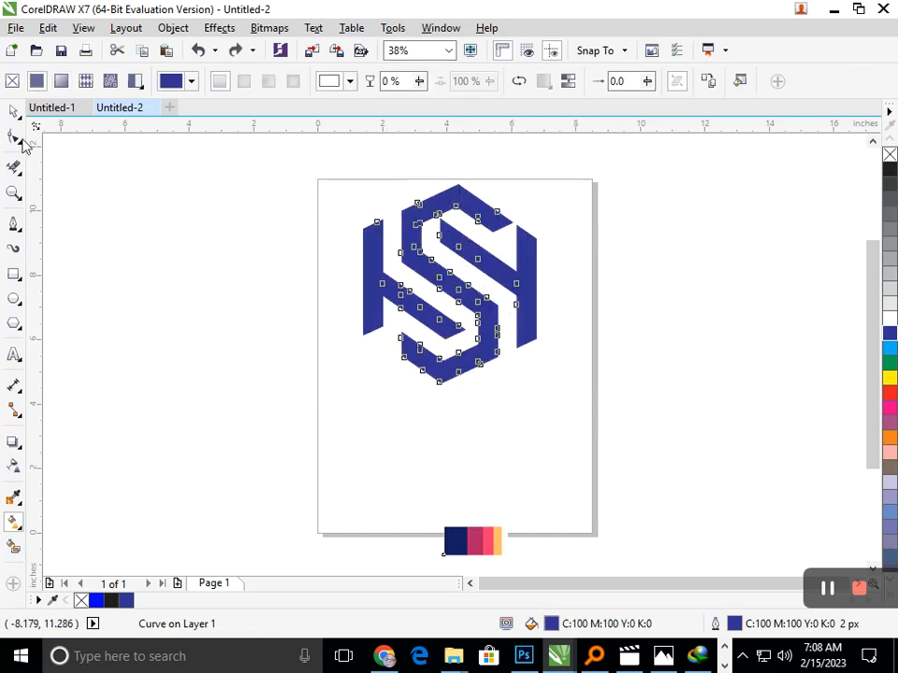
Undo the dark blue recoloring and the logo's move onto the page
{"action": "left_click", "coordinate": [12, 109]}
{"action": "left_click", "coordinate": [232, 338]}
{"action": "key", "text": "ctrl+z"}
{"action": "key", "text": "ctrl+z"}
{"action": "key", "text": "ctrl+z"}
{"action": "key", "text": "ctrl+z"}
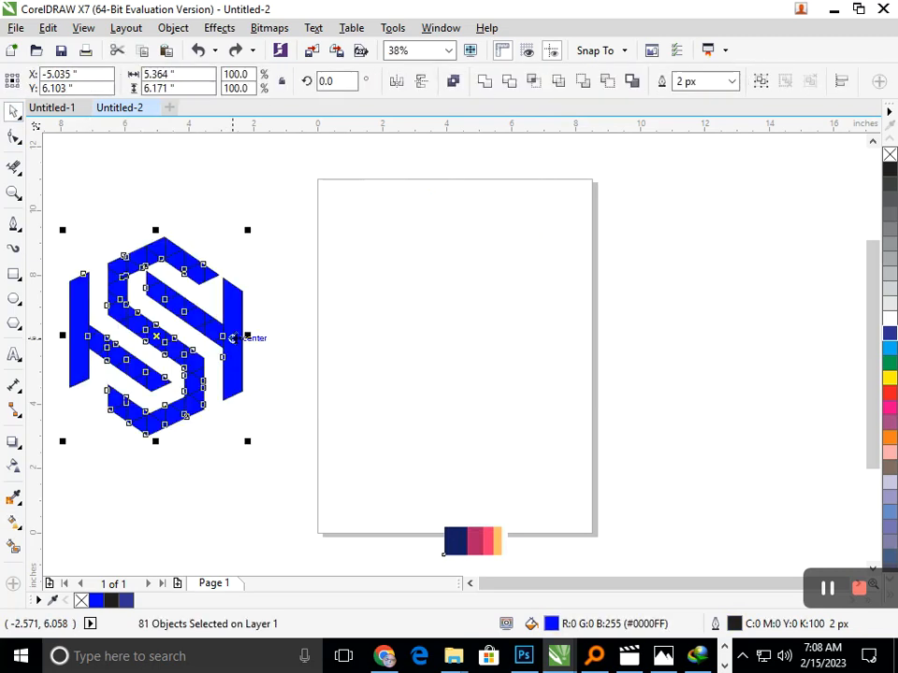
Select all the blue logo pieces beside the page and move them to the middle of the page
{"action": "key", "text": "Delete"}
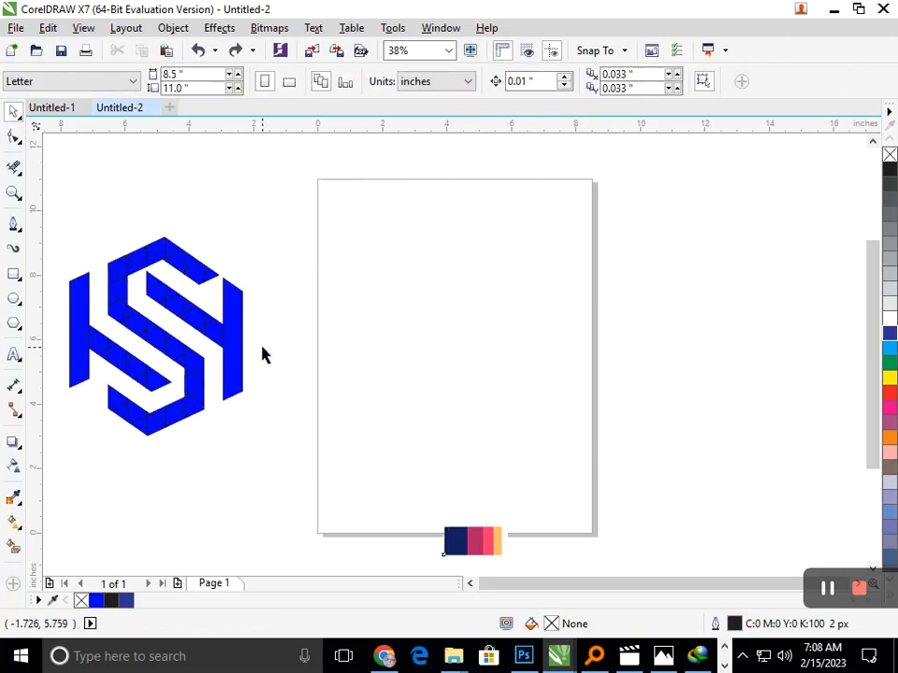
{"action": "left_click_drag", "start_coordinate": [305, 154], "coordinate": [66, 463]}
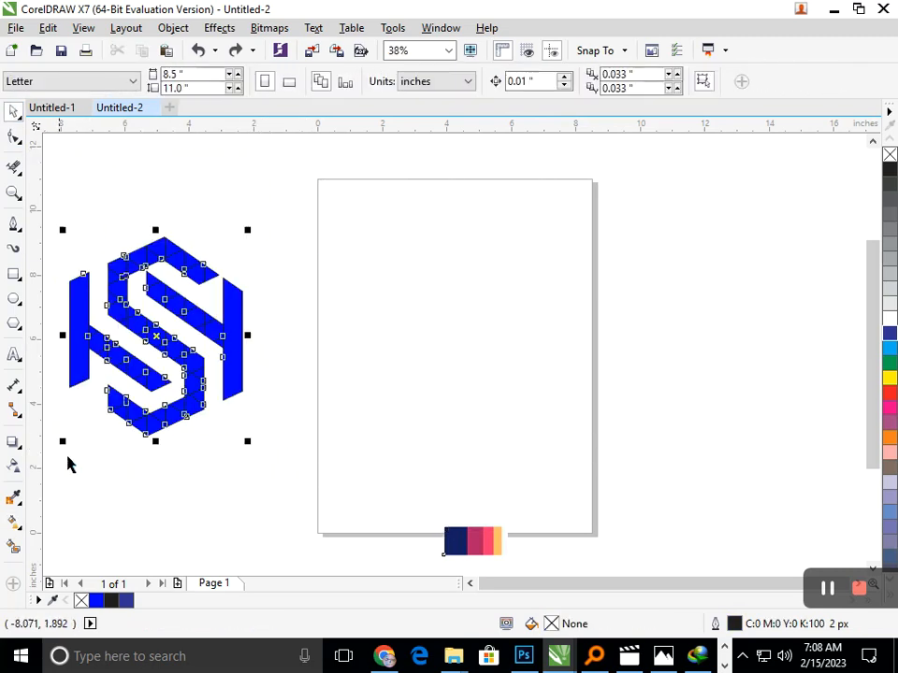
{"action": "left_click_drag", "start_coordinate": [193, 419], "coordinate": [504, 412]}
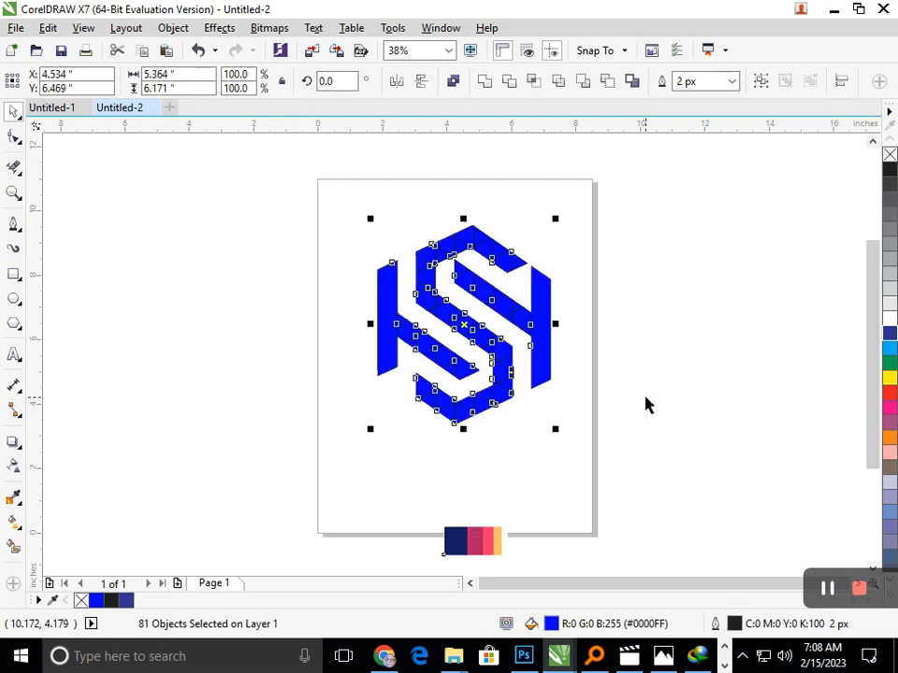
{"action": "left_click", "coordinate": [646, 405]}
Select the adjoining pieces that form the S's upper-right arm
{"action": "left_click", "coordinate": [506, 259]}
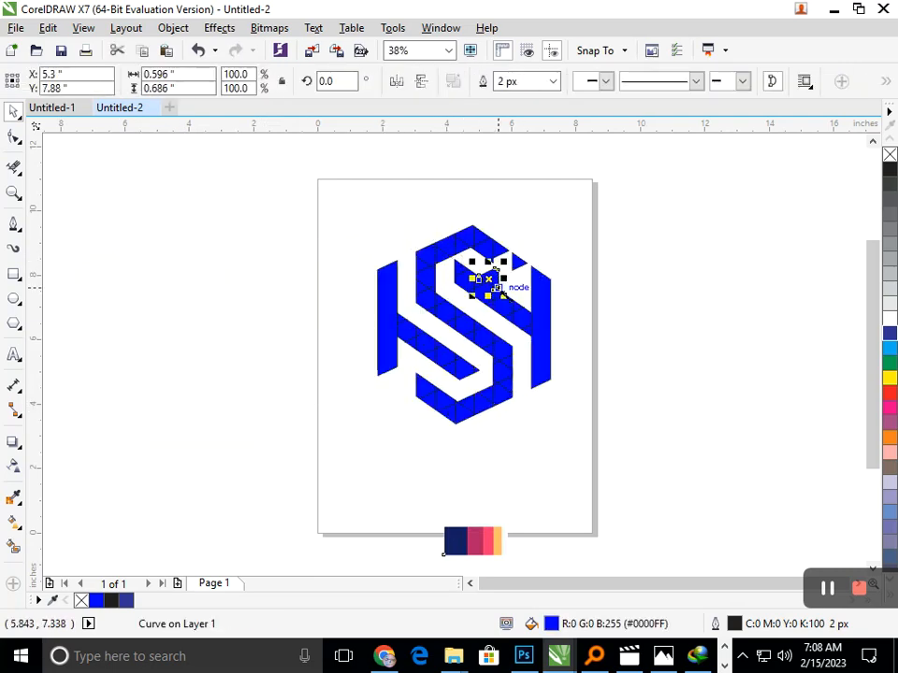
{"action": "scroll", "coordinate": [459, 257], "scroll_direction": "up", "scroll_amount": 3}
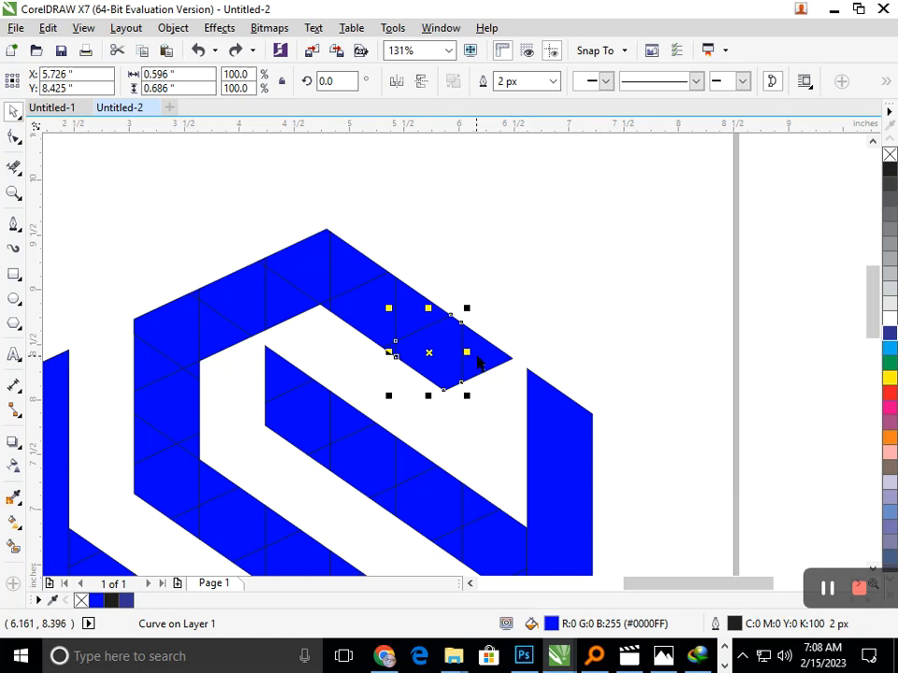
{"action": "left_click", "coordinate": [421, 329], "text": "shift"}
{"action": "left_click", "coordinate": [367, 315], "text": "shift"}
{"action": "left_click", "coordinate": [357, 277], "text": "shift"}
{"action": "left_click", "coordinate": [358, 277], "text": "shift"}
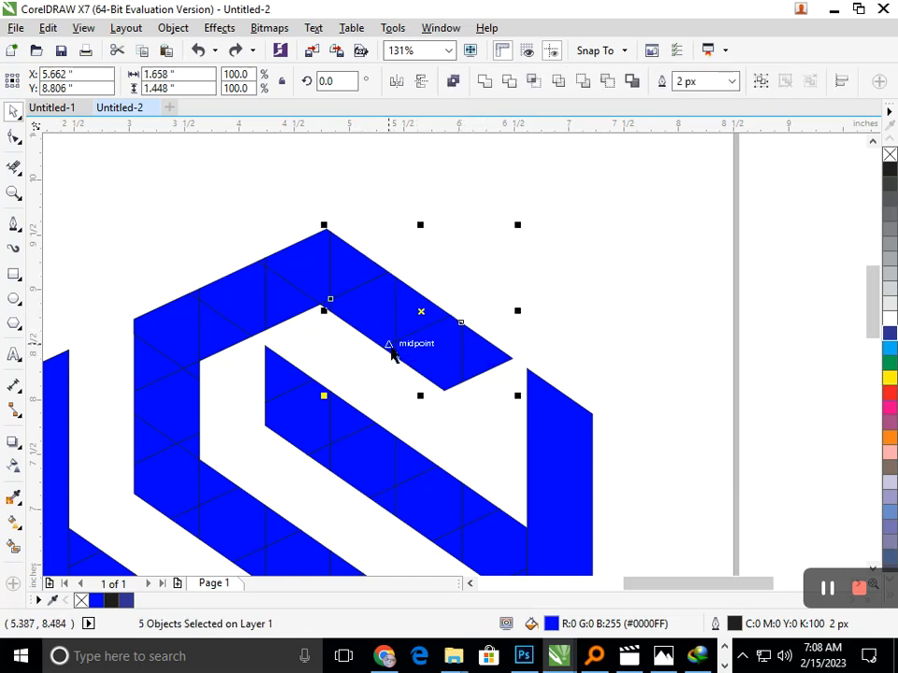
Try welding the arm's pieces with one left out, and move the result away from the S to check it
{"action": "left_click", "coordinate": [392, 353], "text": "shift"}
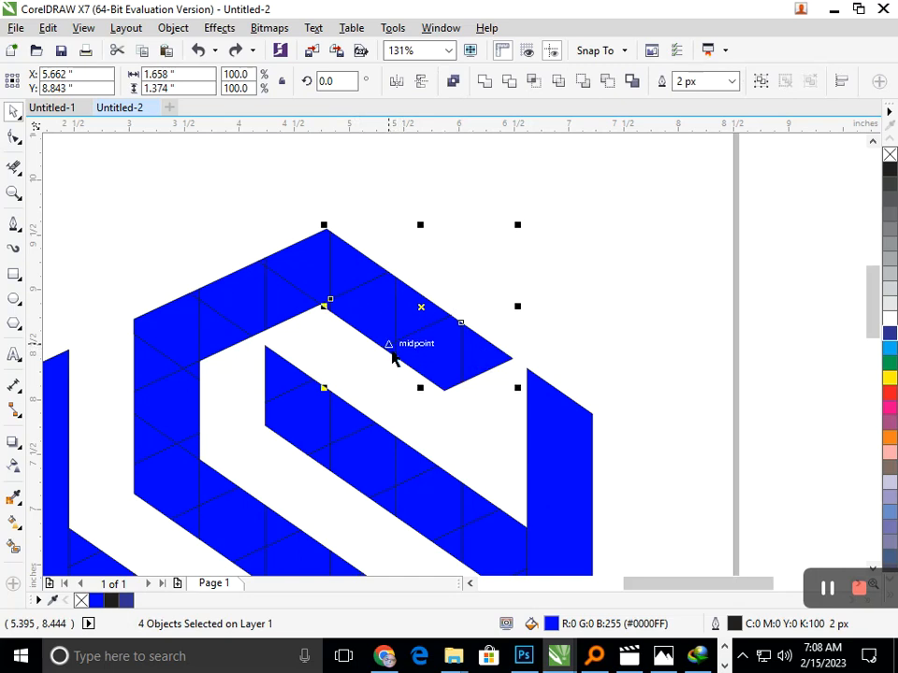
{"action": "left_click", "coordinate": [484, 82]}
{"action": "left_click", "coordinate": [489, 223]}
{"action": "left_click_drag", "start_coordinate": [484, 349], "coordinate": [578, 309]}
{"action": "key", "text": "ctrl+z"}
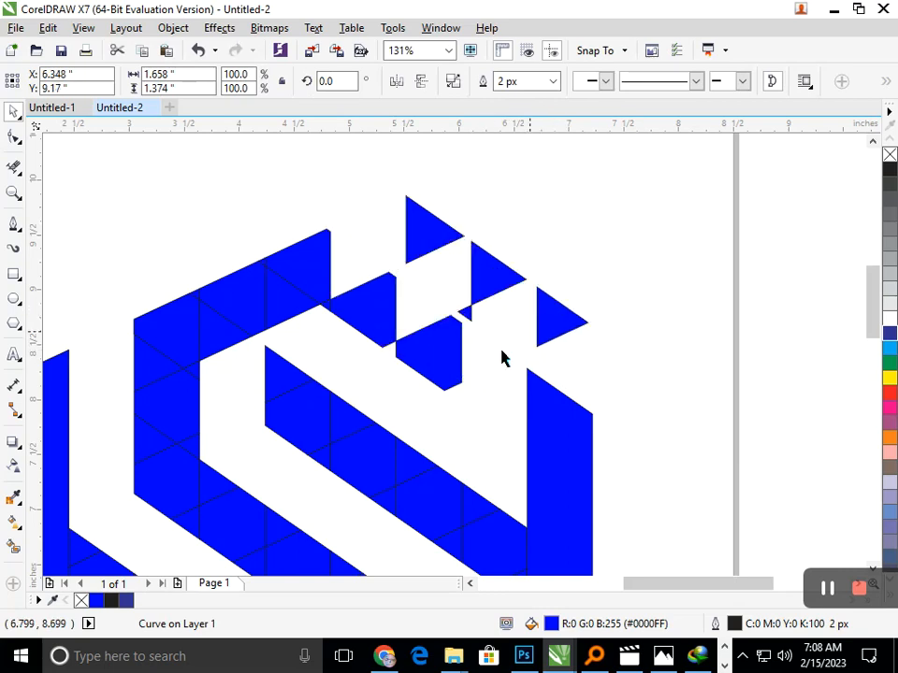
{"action": "key", "text": "ctrl+z"}
{"action": "key", "text": "ctrl+z"}
Weld the selected pieces of the S's upper-right arm into one shape
{"action": "left_click", "coordinate": [483, 83]}
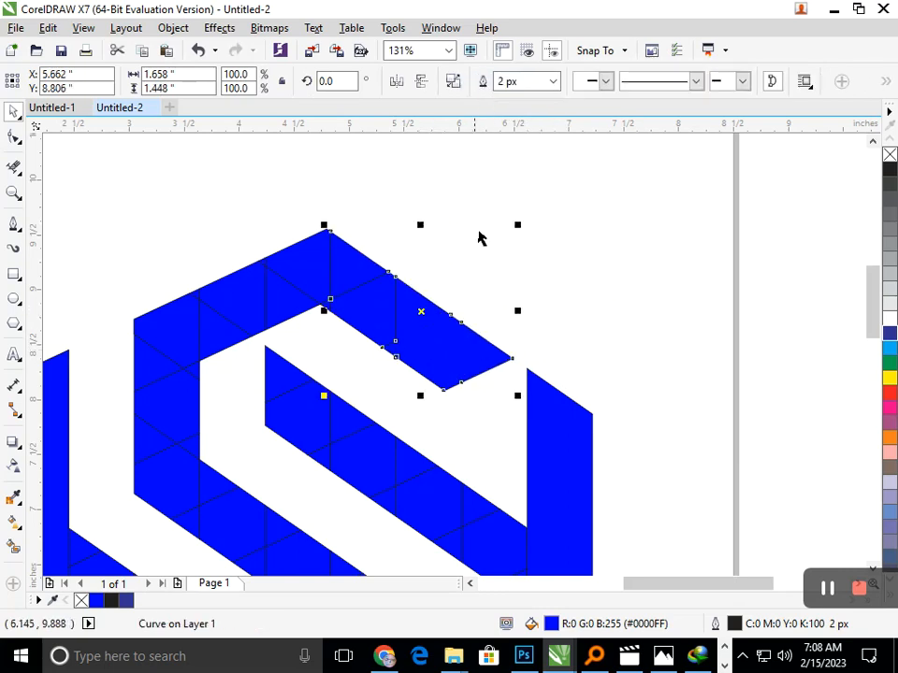
{"action": "left_click", "coordinate": [410, 284]}
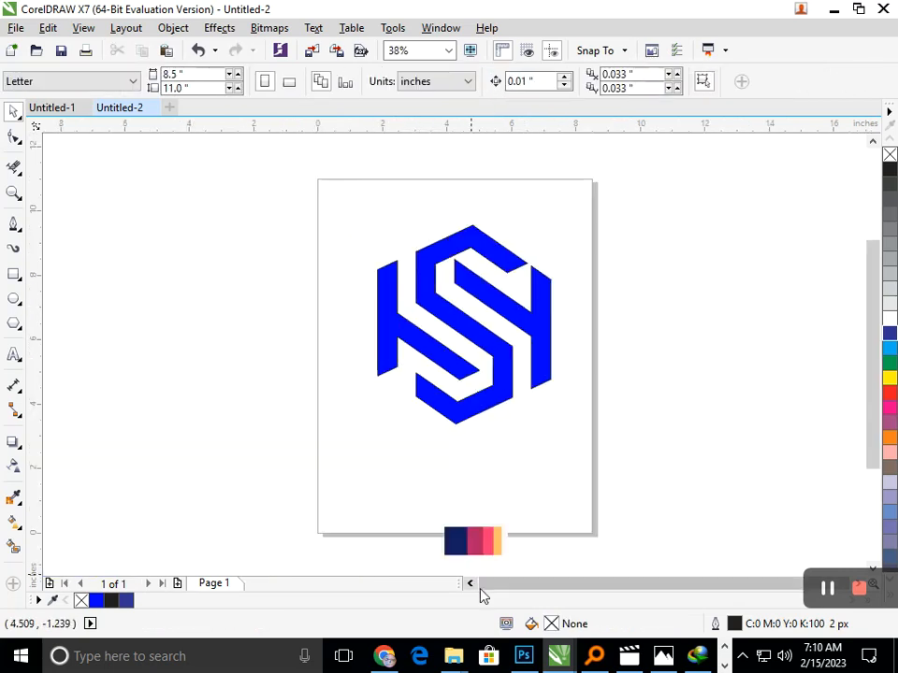
Select all the blue logo pieces and apply a linear fountain fill running from the S's top point down to its bottom point
{"action": "left_click_drag", "start_coordinate": [310, 183], "coordinate": [614, 439]}
{"action": "left_click", "coordinate": [21, 504]}
{"action": "left_click", "coordinate": [17, 527]}
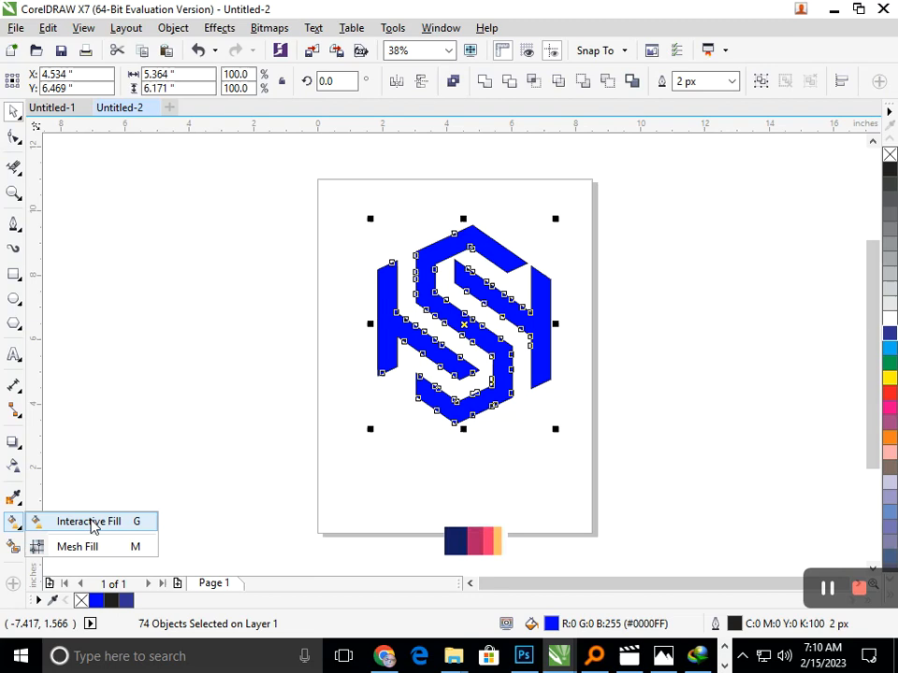
{"action": "left_click", "coordinate": [91, 524]}
{"action": "left_click_drag", "start_coordinate": [462, 228], "coordinate": [464, 417]}
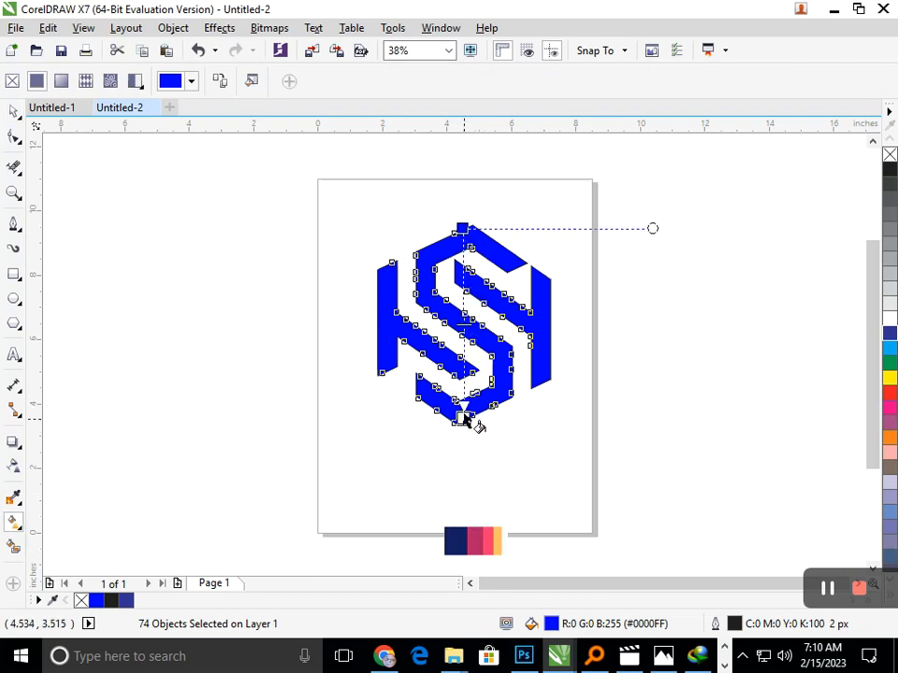
{"action": "left_click_drag", "start_coordinate": [463, 416], "coordinate": [463, 418]}
Set the gradient's upper colour on all logo pieces to the dark navy (#141D6A) sampled from the colour palette image
{"action": "left_click", "coordinate": [462, 228]}
{"action": "left_click", "coordinate": [487, 223]}
{"action": "left_click", "coordinate": [543, 259]}
{"action": "left_click", "coordinate": [449, 545]}
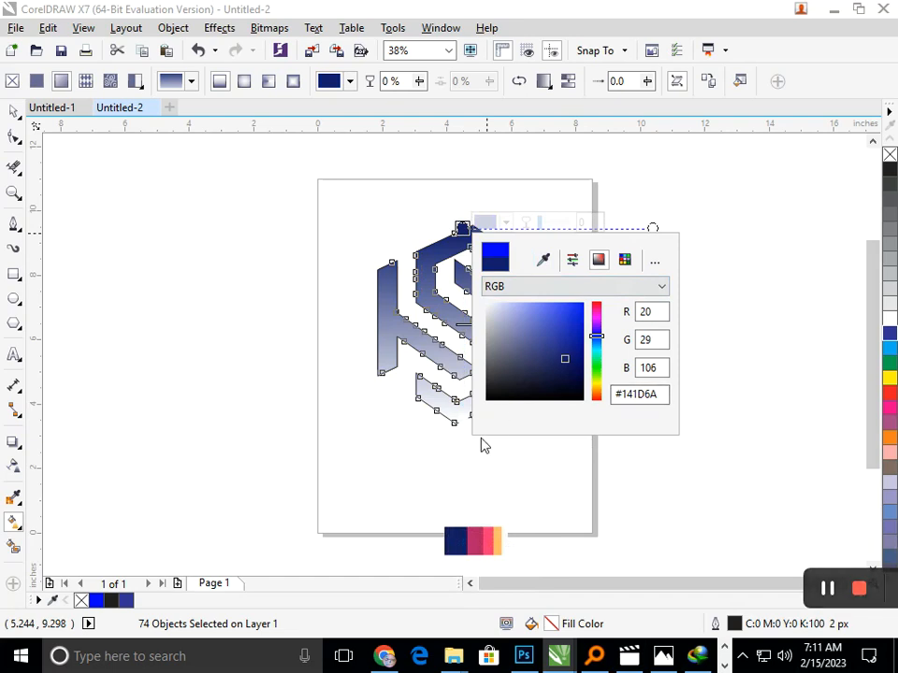
{"action": "left_click", "coordinate": [511, 454]}
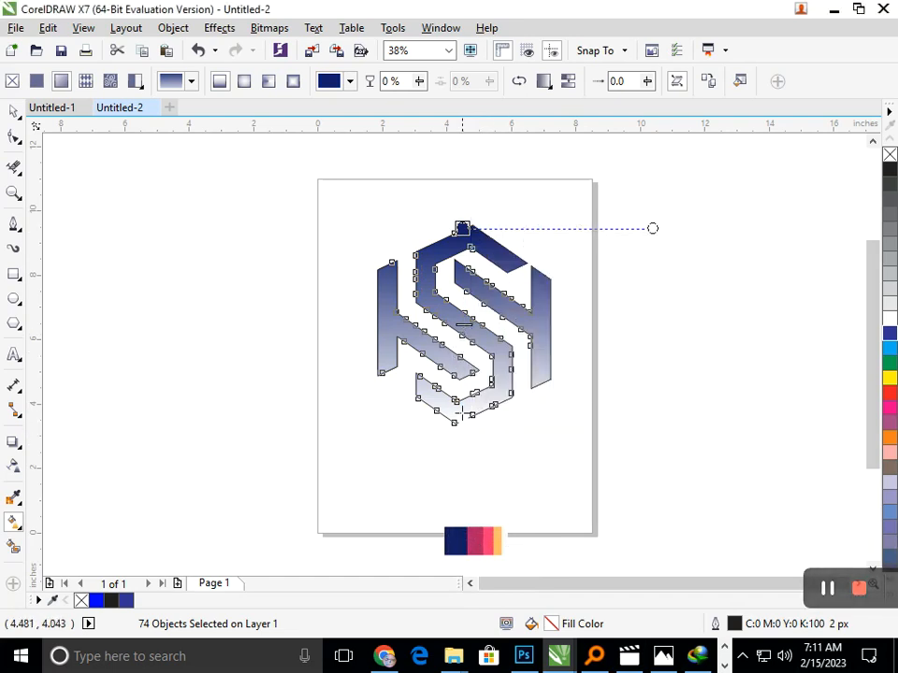
{"action": "left_click", "coordinate": [471, 442]}
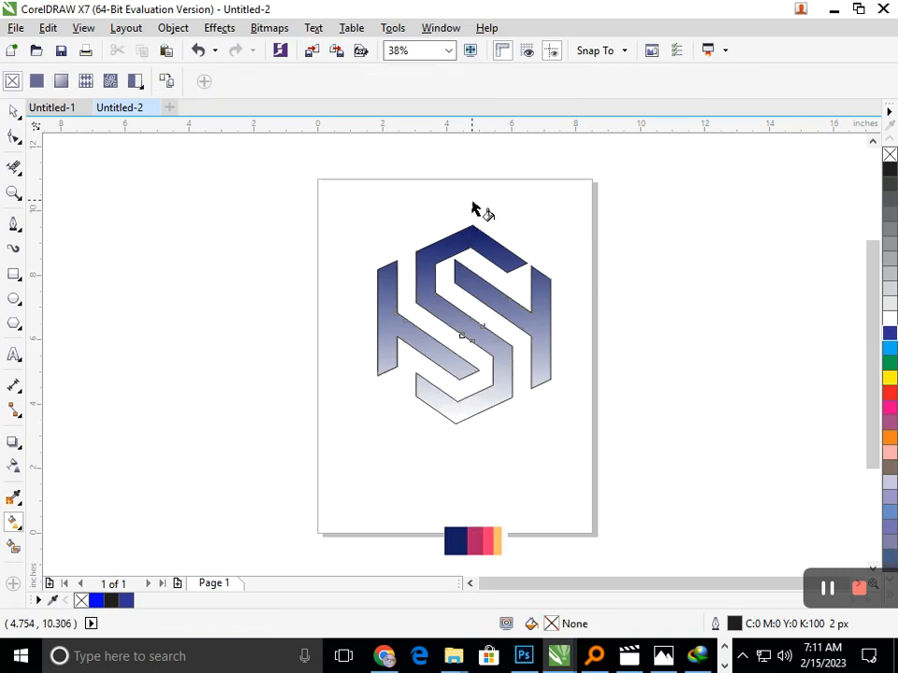
{"action": "left_click", "coordinate": [474, 232]}
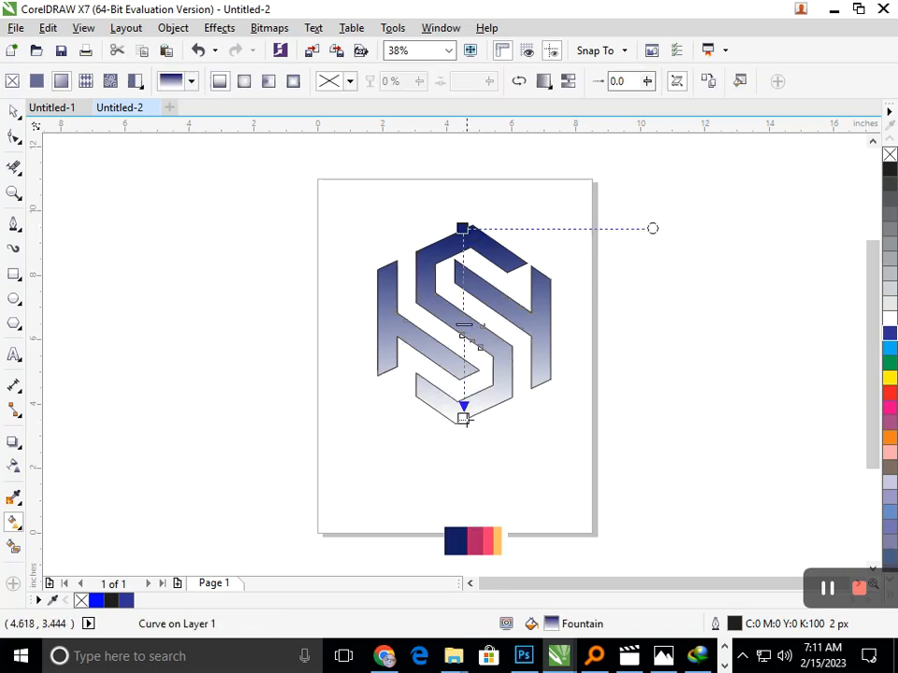
{"action": "left_click", "coordinate": [463, 417]}
{"action": "left_click", "coordinate": [488, 413]}
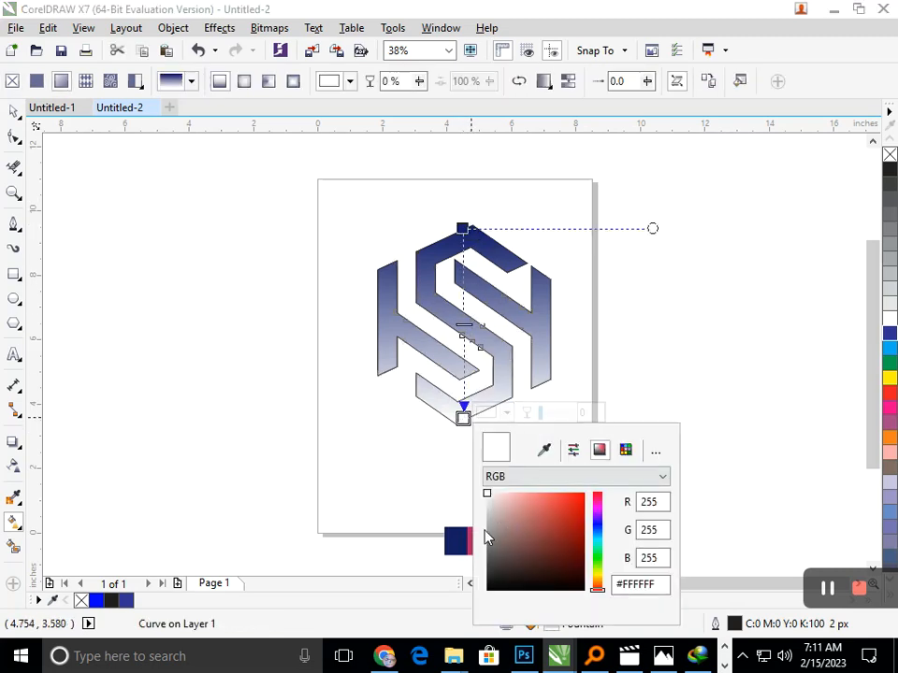
{"action": "left_click", "coordinate": [544, 451]}
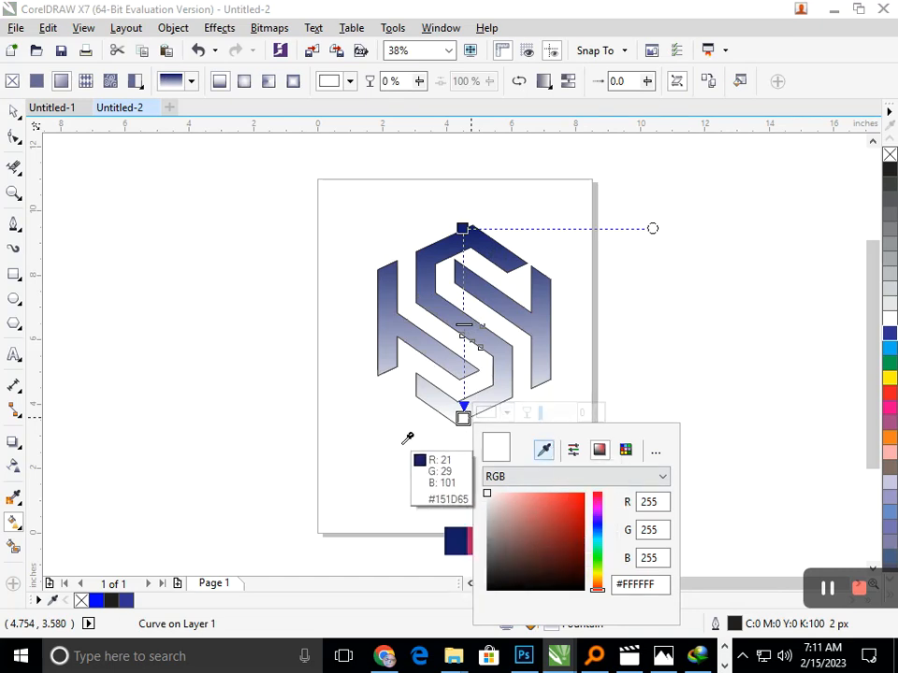
Move the colour palette image to the page's lower-left corner
{"action": "left_click", "coordinate": [14, 115]}
{"action": "left_click", "coordinate": [14, 114]}
{"action": "left_click_drag", "start_coordinate": [471, 540], "coordinate": [363, 520]}
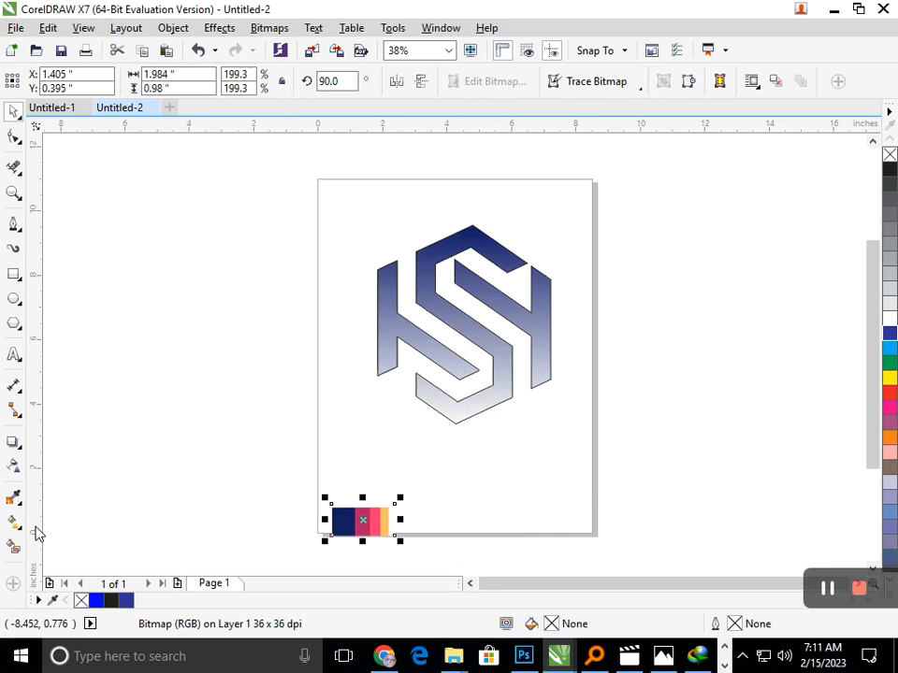
Set the lower gradient colour of the S shape to the crimson (#B22069) sampled from the palette image
{"action": "left_click", "coordinate": [17, 501]}
{"action": "left_click", "coordinate": [19, 526]}
{"action": "left_click", "coordinate": [63, 531]}
{"action": "left_click", "coordinate": [475, 317]}
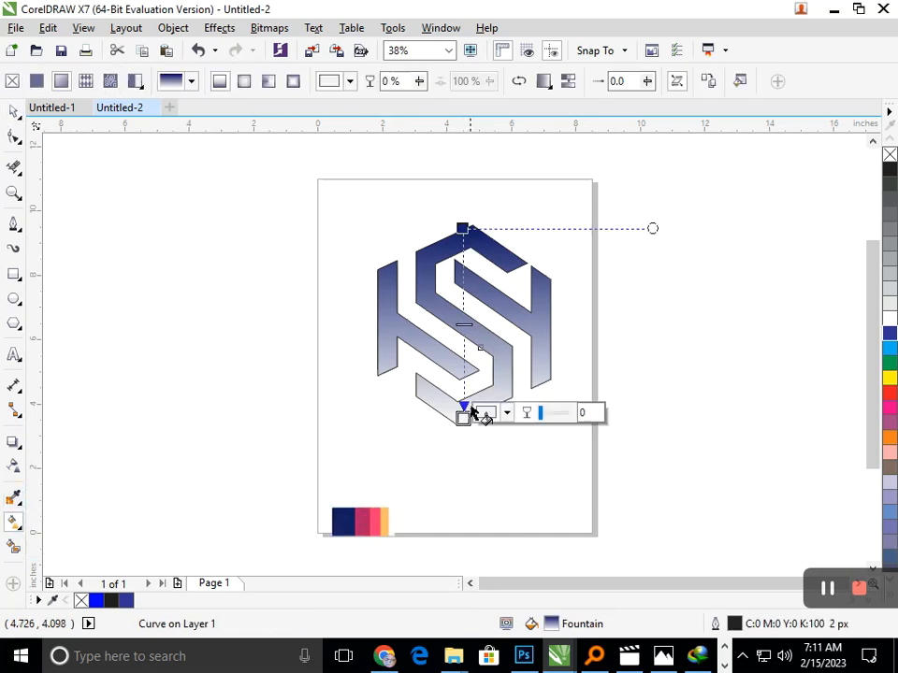
{"action": "left_click", "coordinate": [493, 414]}
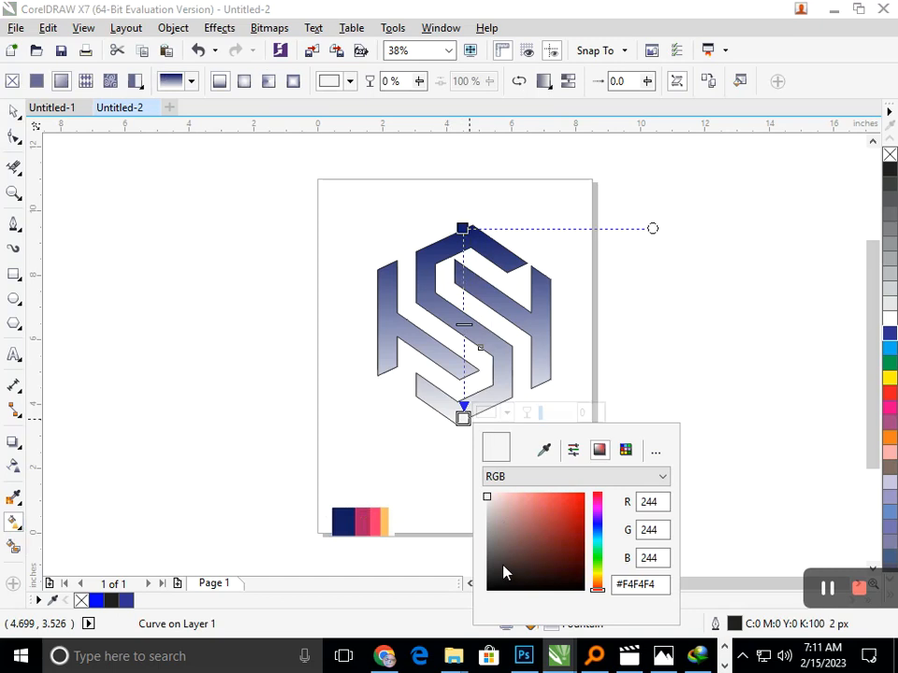
{"action": "left_click", "coordinate": [543, 450]}
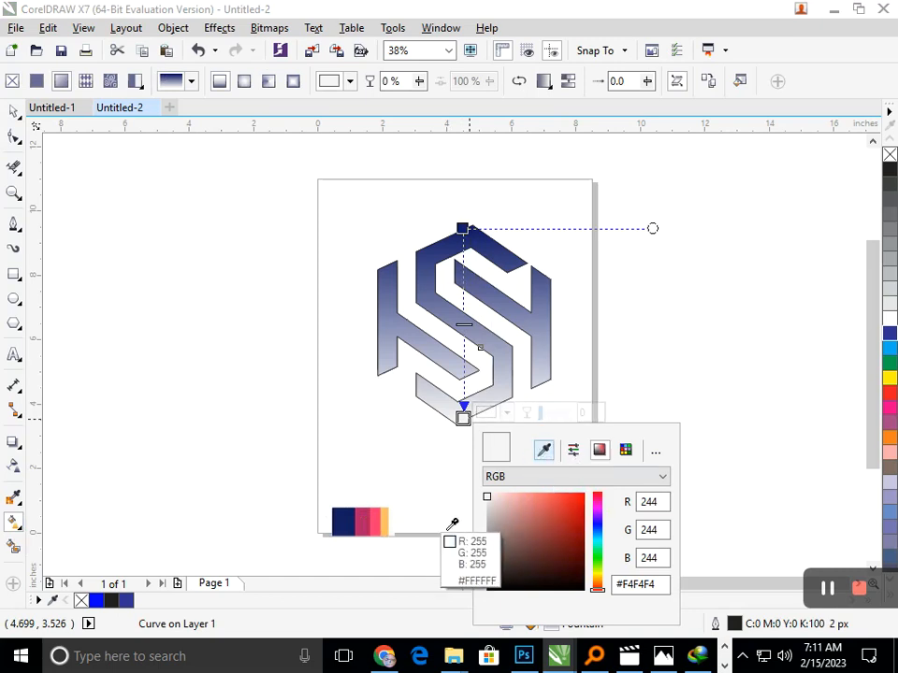
{"action": "left_click", "coordinate": [367, 529]}
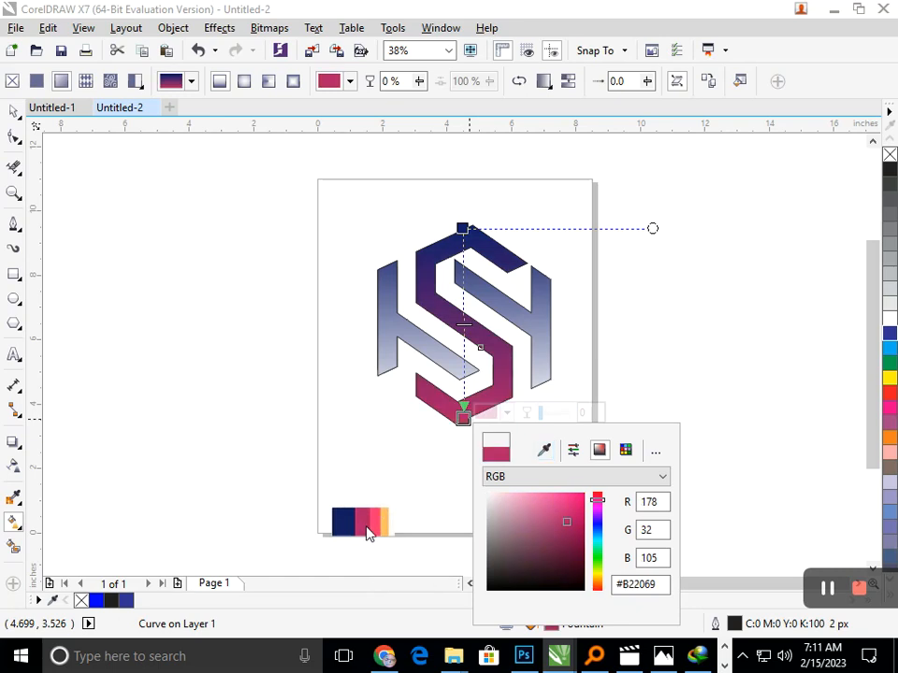
Add a colour stop at 55% to the S's gradient and give it the orange (#FFBF67) sampled from the palette image
{"action": "left_click", "coordinate": [464, 321]}
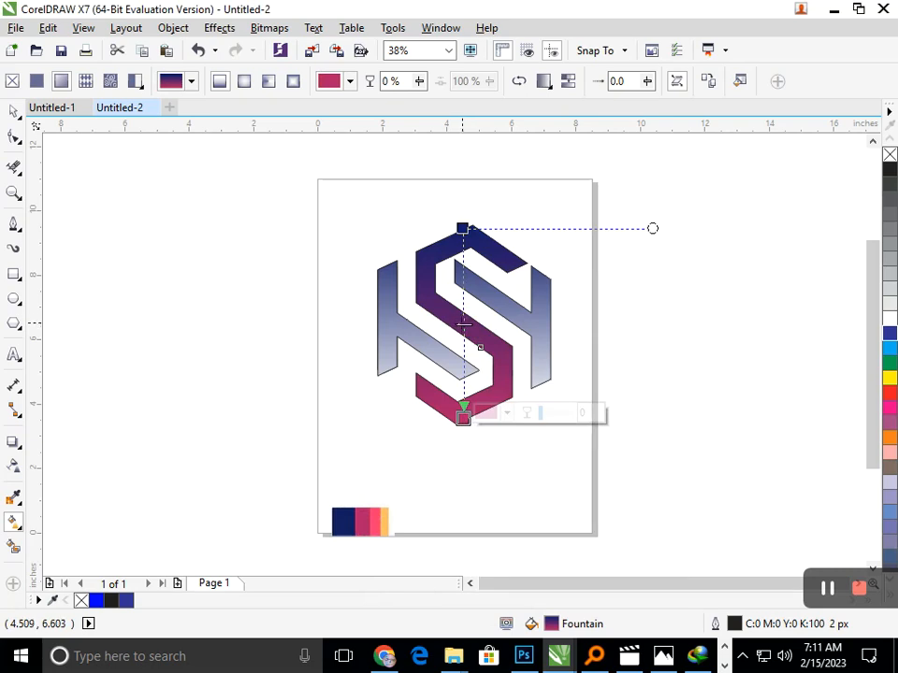
{"action": "double_click", "coordinate": [462, 334]}
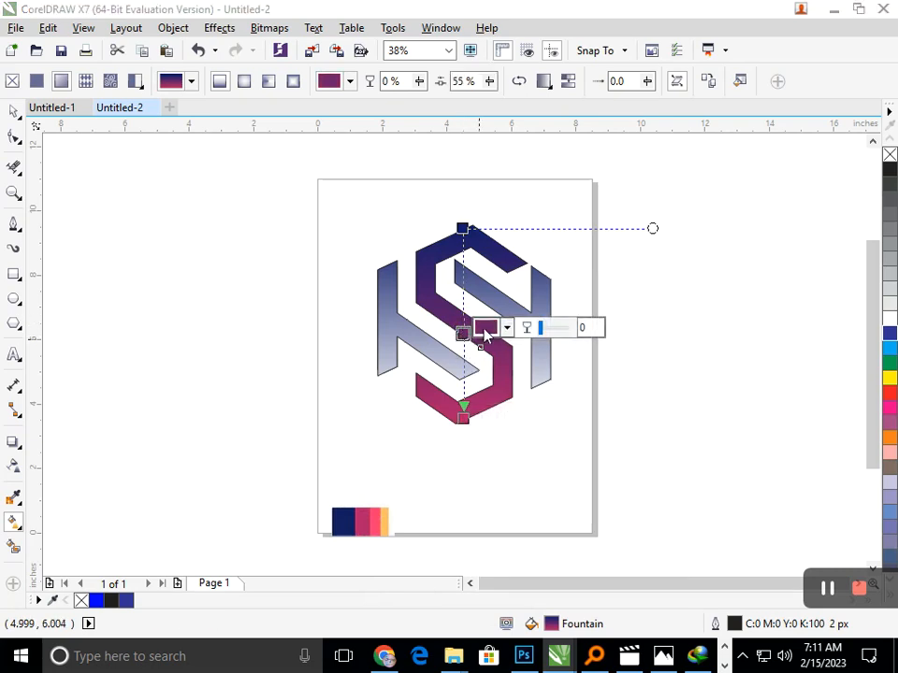
{"action": "left_click", "coordinate": [487, 328]}
{"action": "left_click", "coordinate": [546, 366]}
{"action": "left_click", "coordinate": [384, 520]}
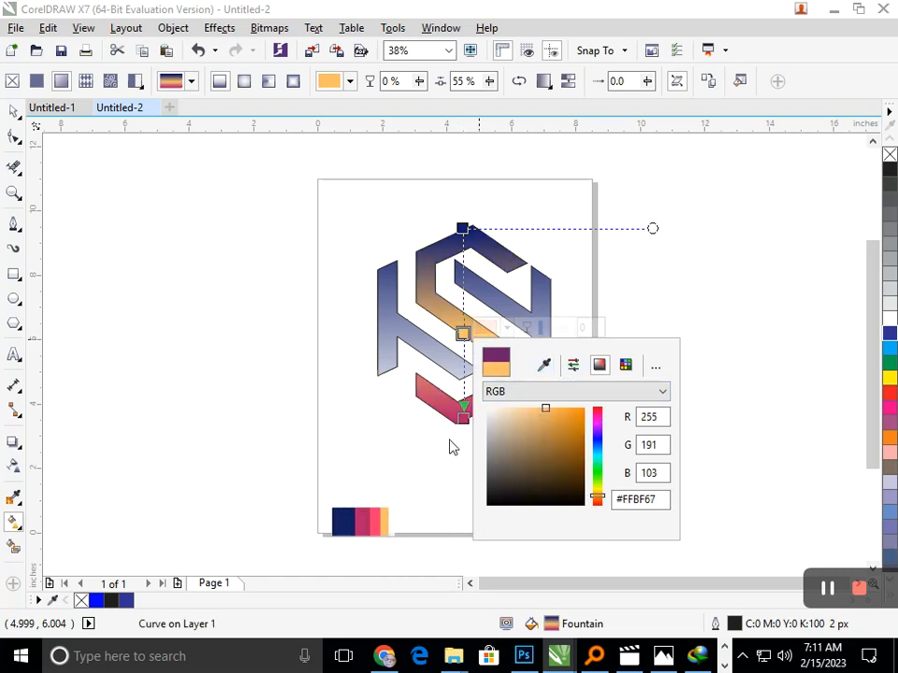
{"action": "left_click", "coordinate": [14, 112]}
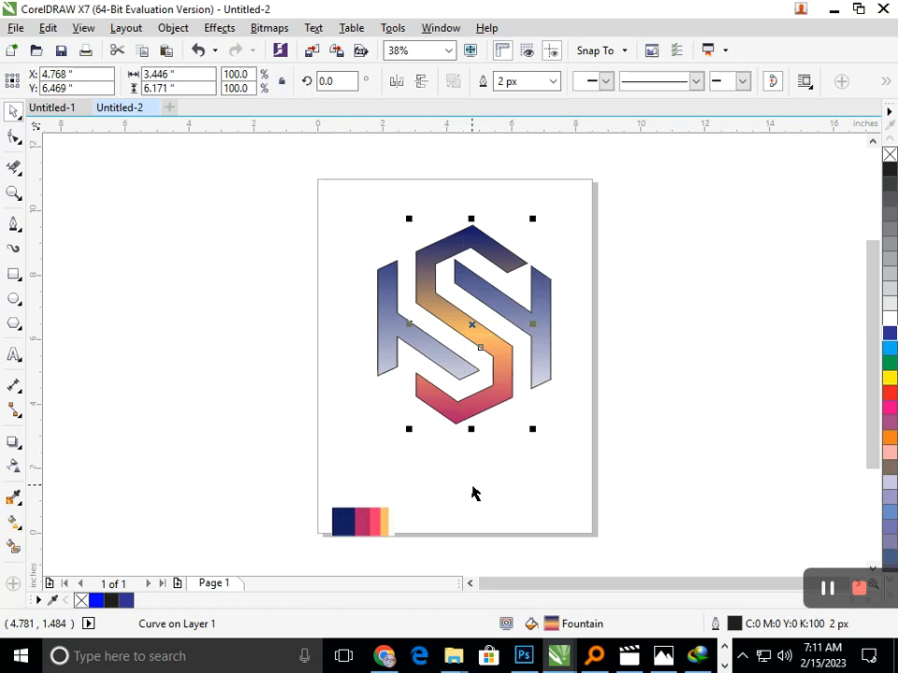
{"action": "left_click", "coordinate": [511, 501]}
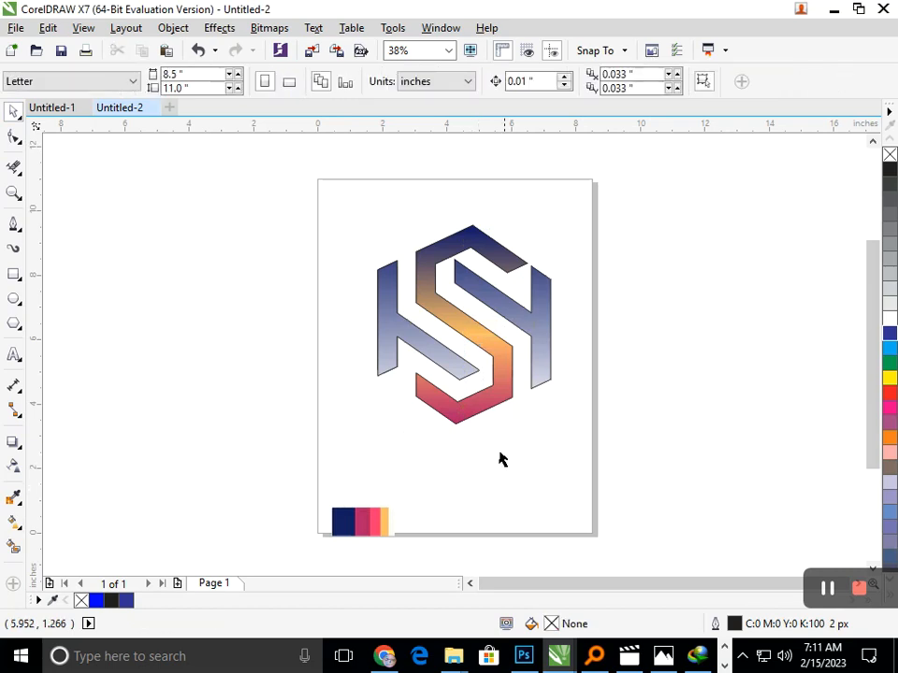
Select both side shapes flanking the S and copy only the Fill property from the S to them
{"action": "left_click", "coordinate": [528, 377]}
{"action": "mouse_move", "coordinate": [544, 381]}
{"action": "left_mouse_down"}
{"action": "mouse_move", "coordinate": [577, 374]}
{"action": "mouse_move", "coordinate": [544, 381]}
{"action": "left_mouse_up"}
{"action": "left_click", "coordinate": [387, 352], "text": "shift"}
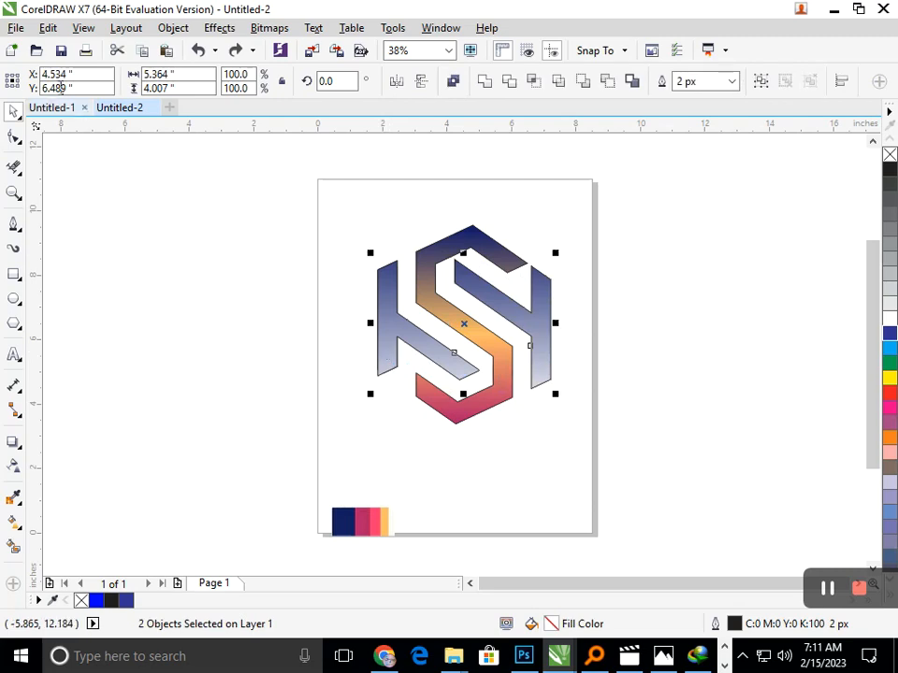
{"action": "left_click", "coordinate": [47, 27]}
{"action": "left_click", "coordinate": [93, 271]}
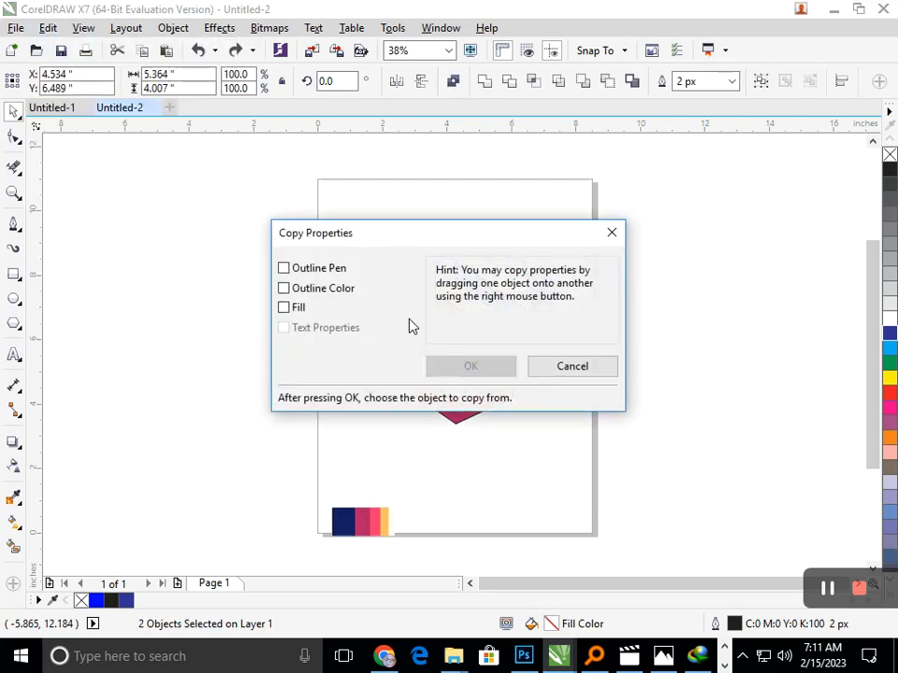
{"action": "left_click", "coordinate": [285, 307]}
{"action": "left_click", "coordinate": [470, 366]}
{"action": "left_click", "coordinate": [393, 342]}
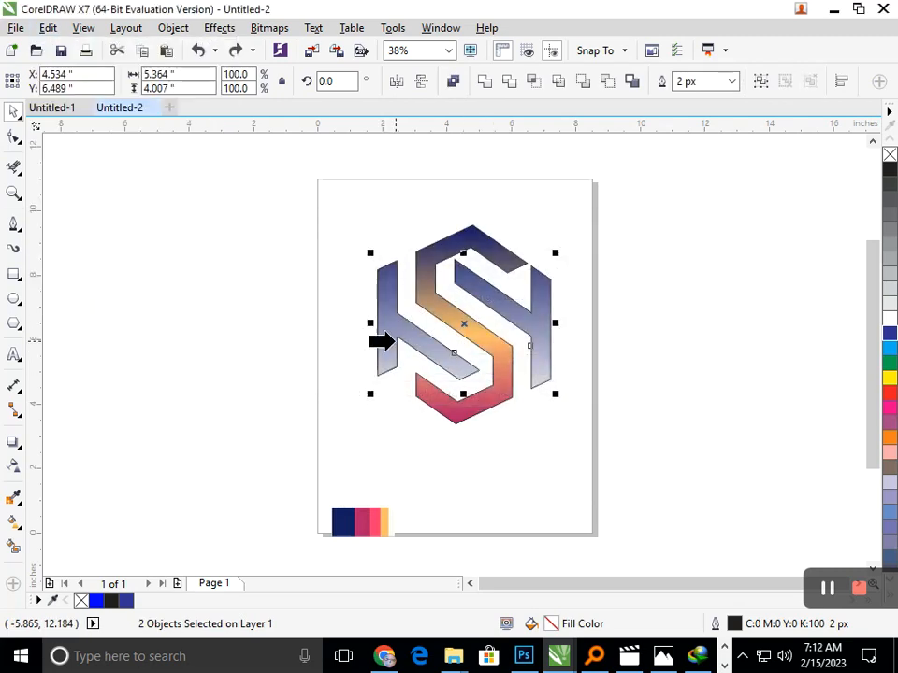
{"action": "left_click", "coordinate": [496, 342]}
{"action": "left_click", "coordinate": [561, 359]}
{"action": "left_click", "coordinate": [488, 345]}
{"action": "left_click", "coordinate": [538, 438]}
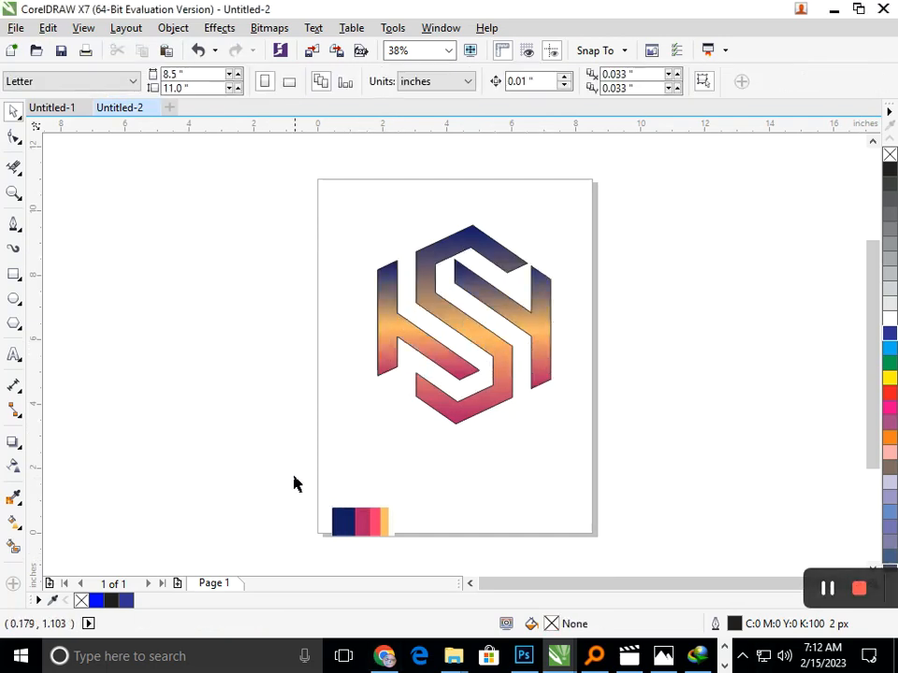
Delete the colour palette image and shift the whole logo slightly down on the page
{"action": "left_click", "coordinate": [360, 521]}
{"action": "key", "text": "Delete"}
{"action": "left_click_drag", "start_coordinate": [308, 174], "coordinate": [561, 419]}
{"action": "left_click_drag", "start_coordinate": [496, 388], "coordinate": [495, 399]}
{"action": "left_click", "coordinate": [533, 472]}
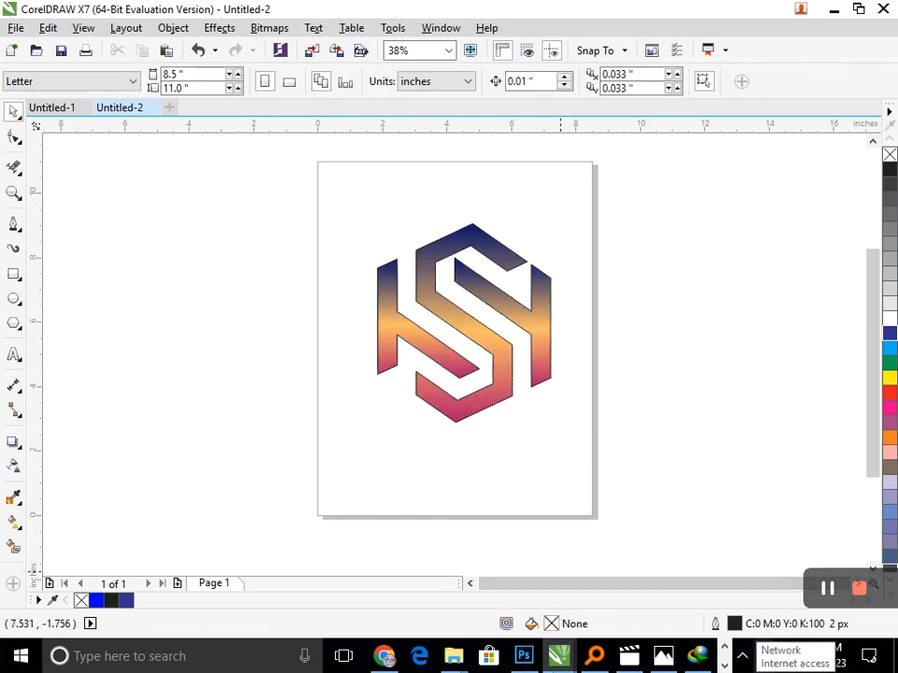
Group all the logo pieces and centre the group on the page
{"action": "left_click_drag", "start_coordinate": [297, 202], "coordinate": [676, 472]}
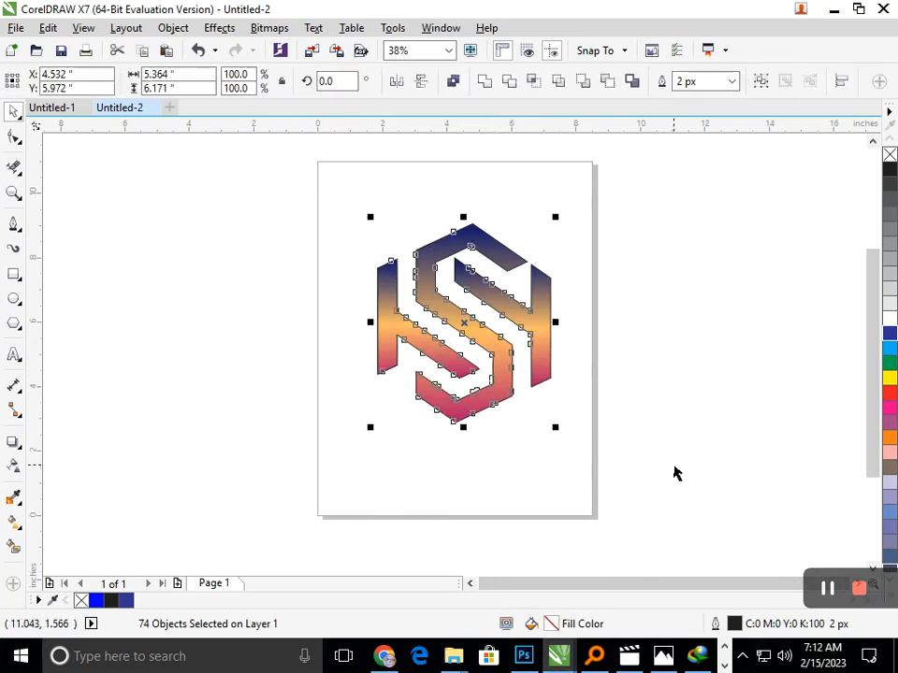
{"action": "key", "text": "ctrl+g"}
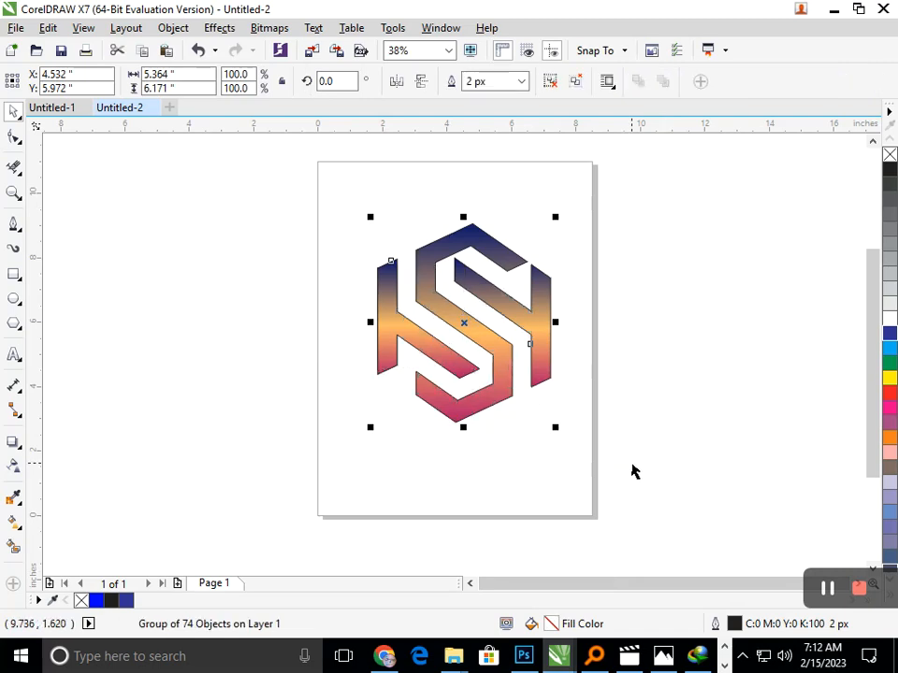
{"action": "key", "text": "p"}
{"action": "left_click", "coordinate": [365, 215]}
Select the whole grouped logo on the page
{"action": "left_click_drag", "start_coordinate": [512, 397], "coordinate": [633, 542]}
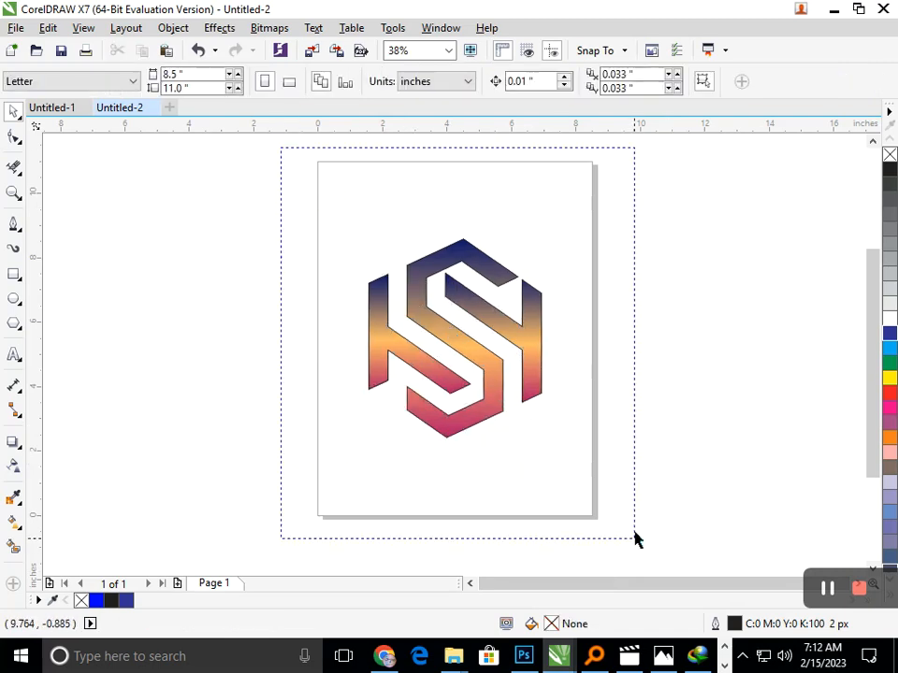